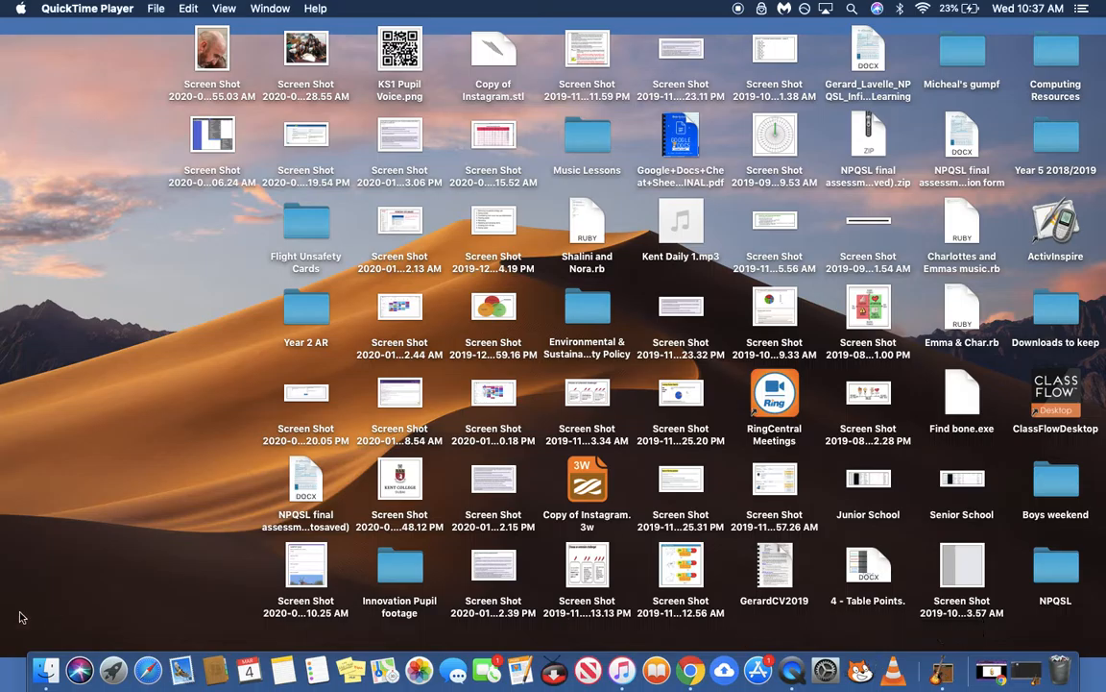
Step: Switch to GarageBand and create an empty project with a microphone audio track
left_click(113, 670)
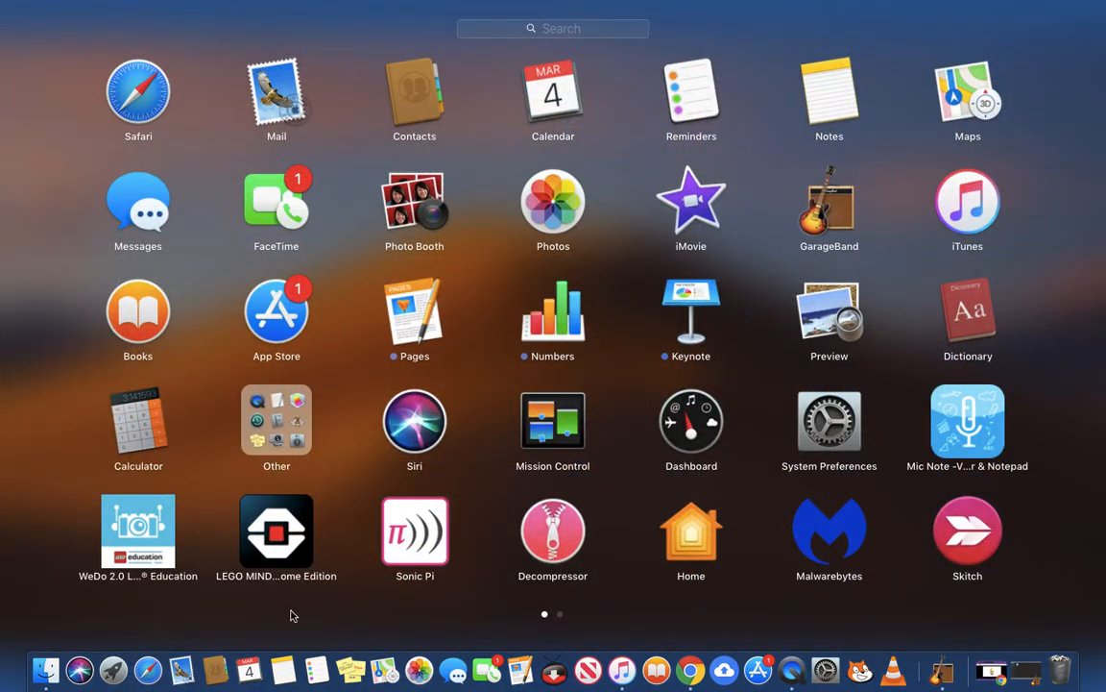
left_click(112, 672)
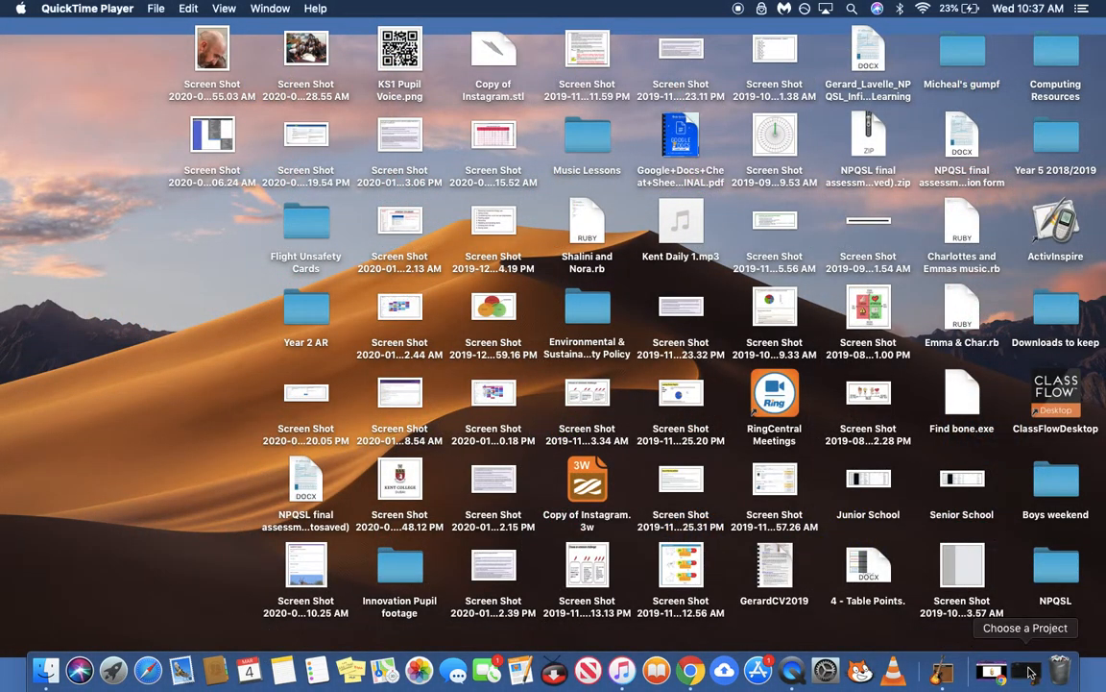
left_click(1030, 672)
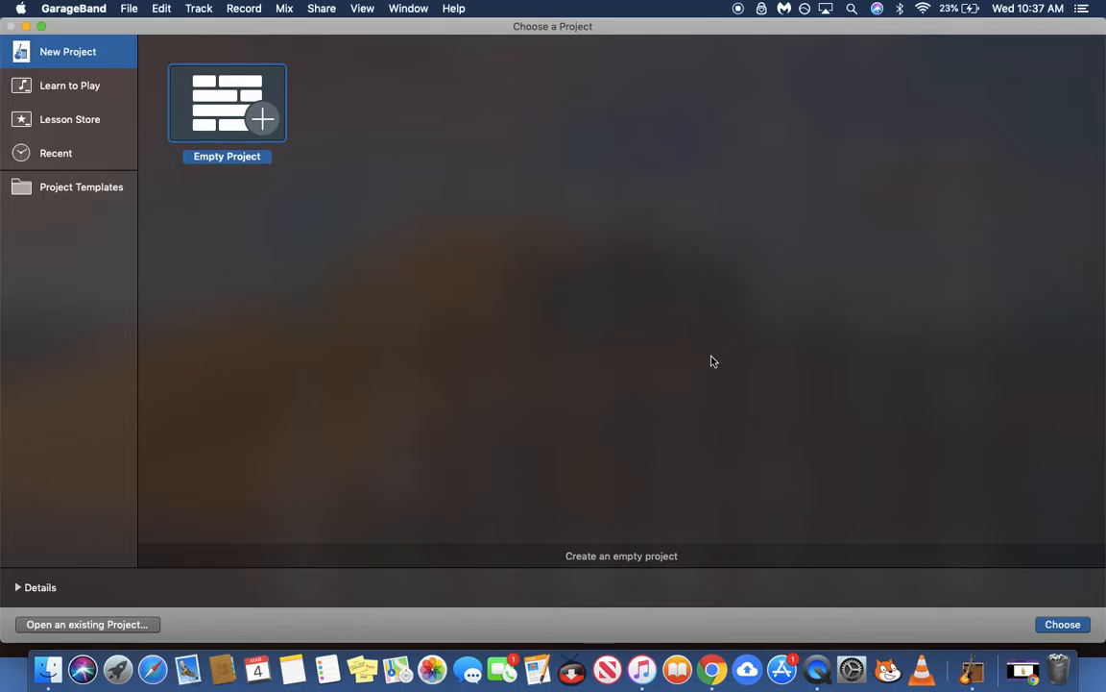
double_click(201, 96)
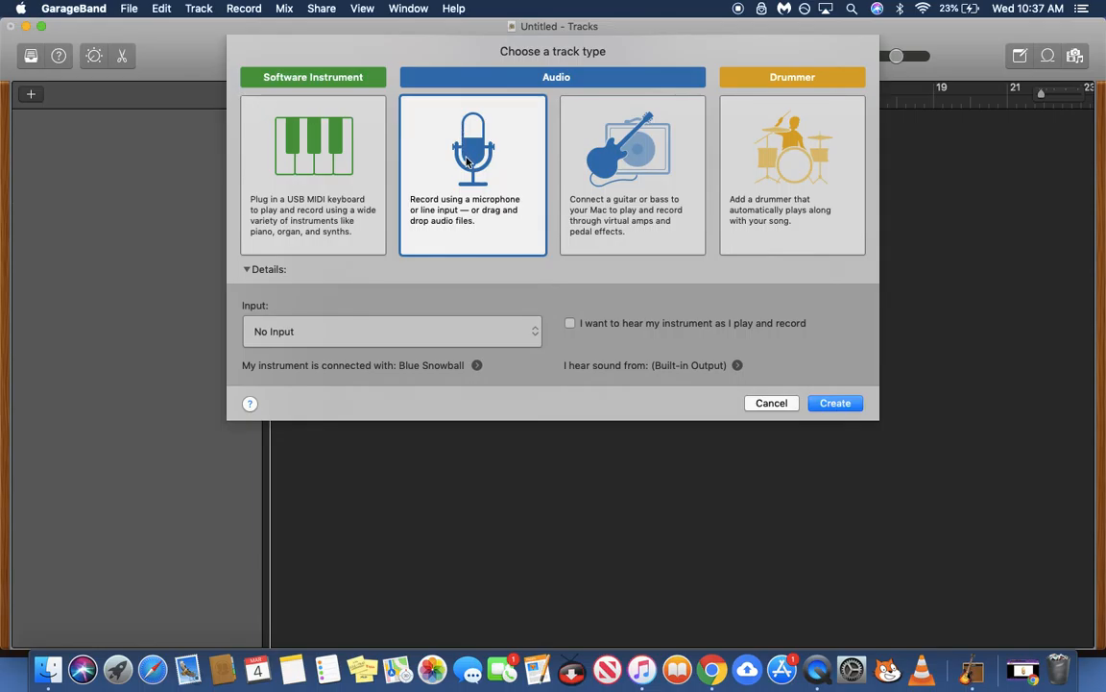
double_click(468, 161)
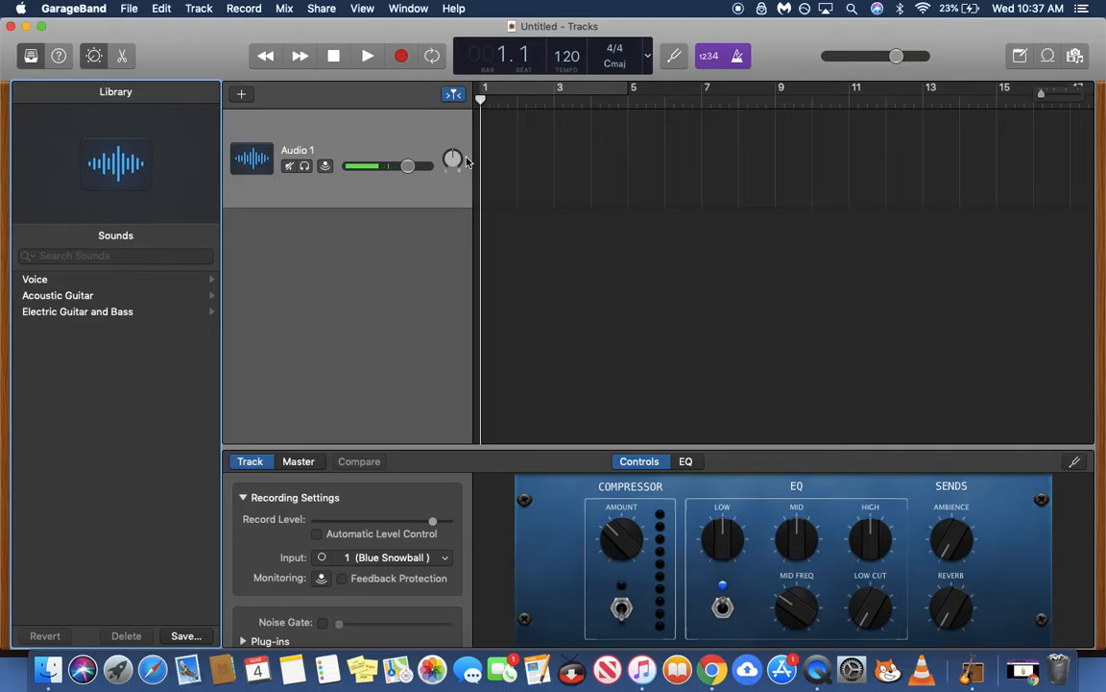
Step: Turn off the count-in and metronome, and record a voice clip about four bars long on the Audio 1 track
left_click(710, 57)
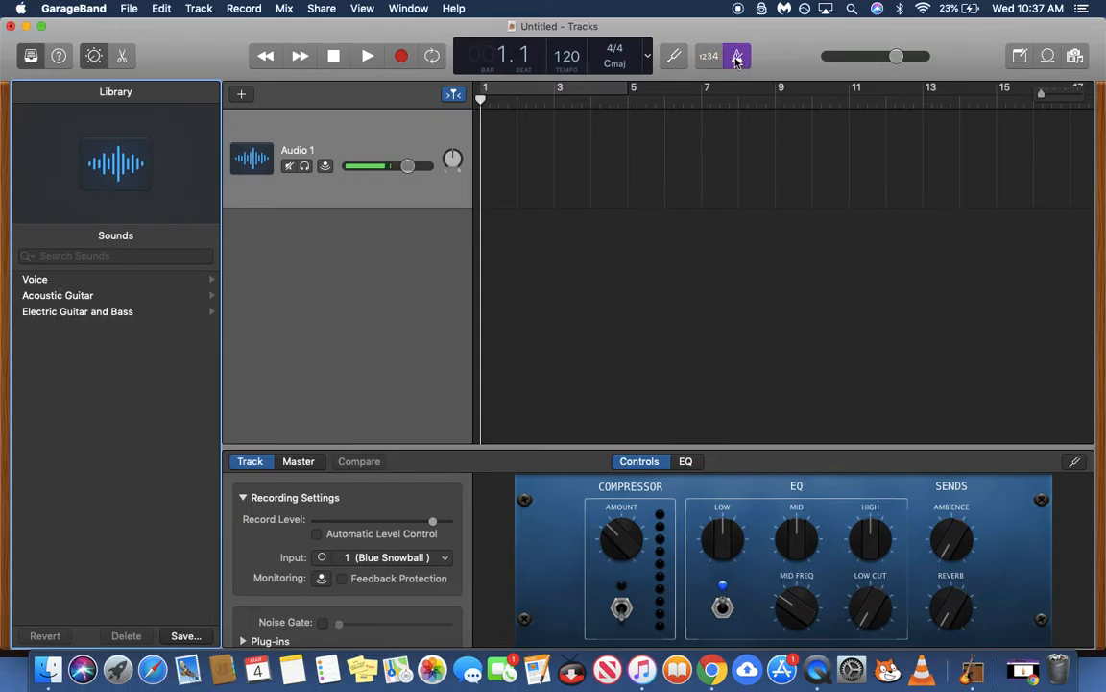
left_click(737, 58)
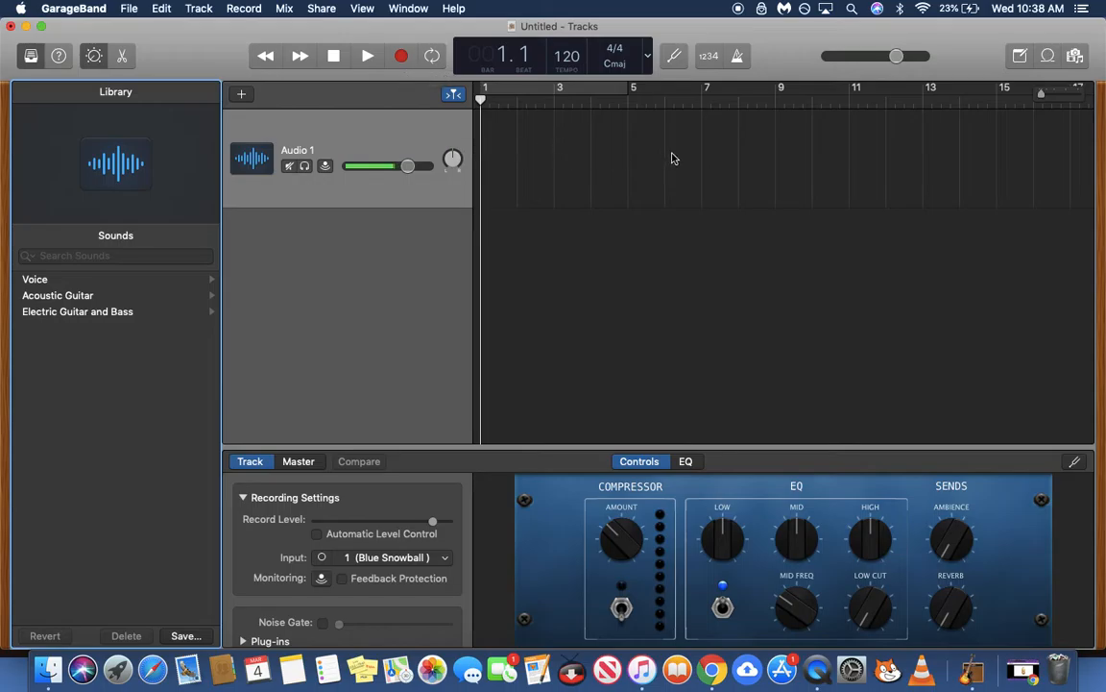
left_click(402, 57)
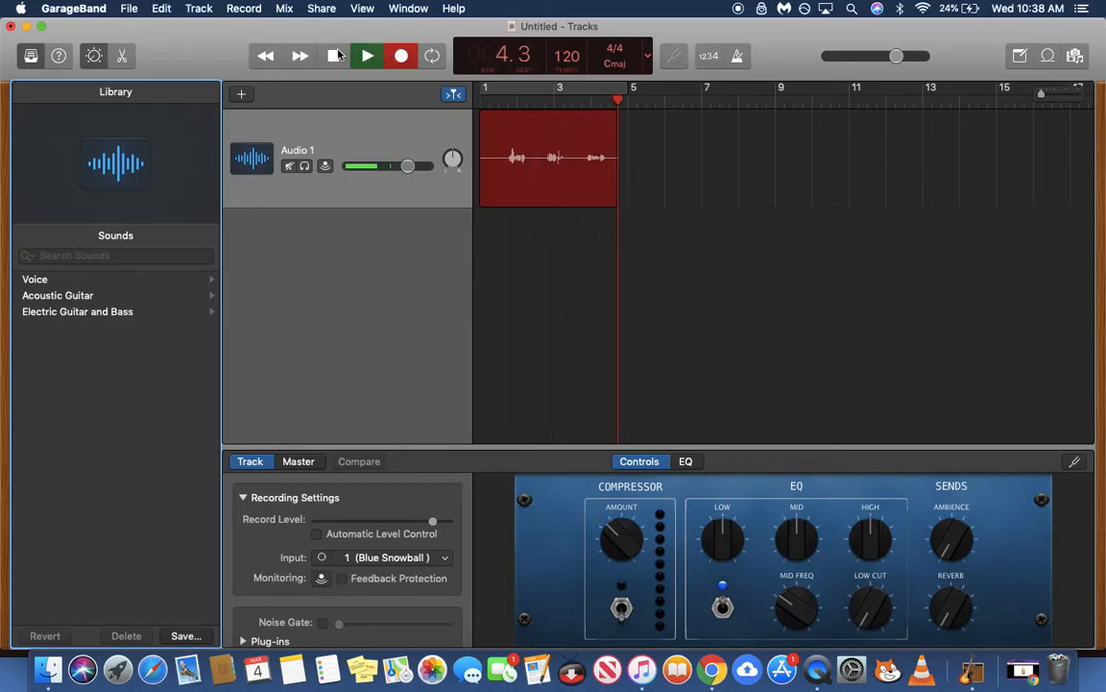
left_click(335, 55)
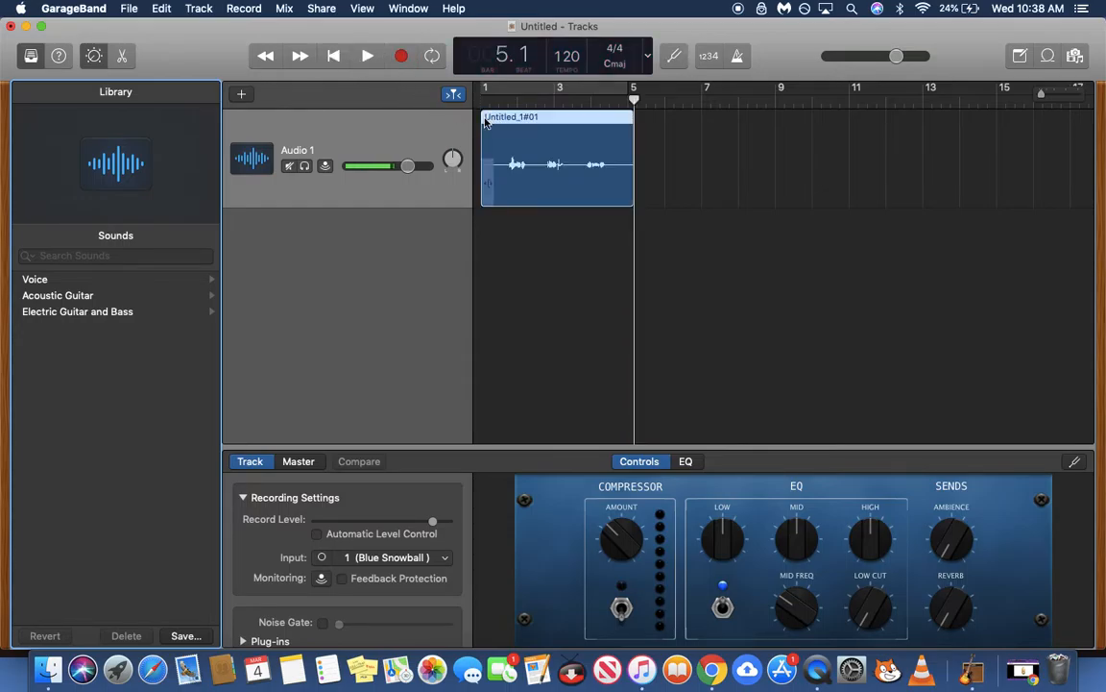
Step: Return the playhead to bar 1 and play back the recorded clip
left_click(625, 99)
left_click_drag(625, 100, 480, 100)
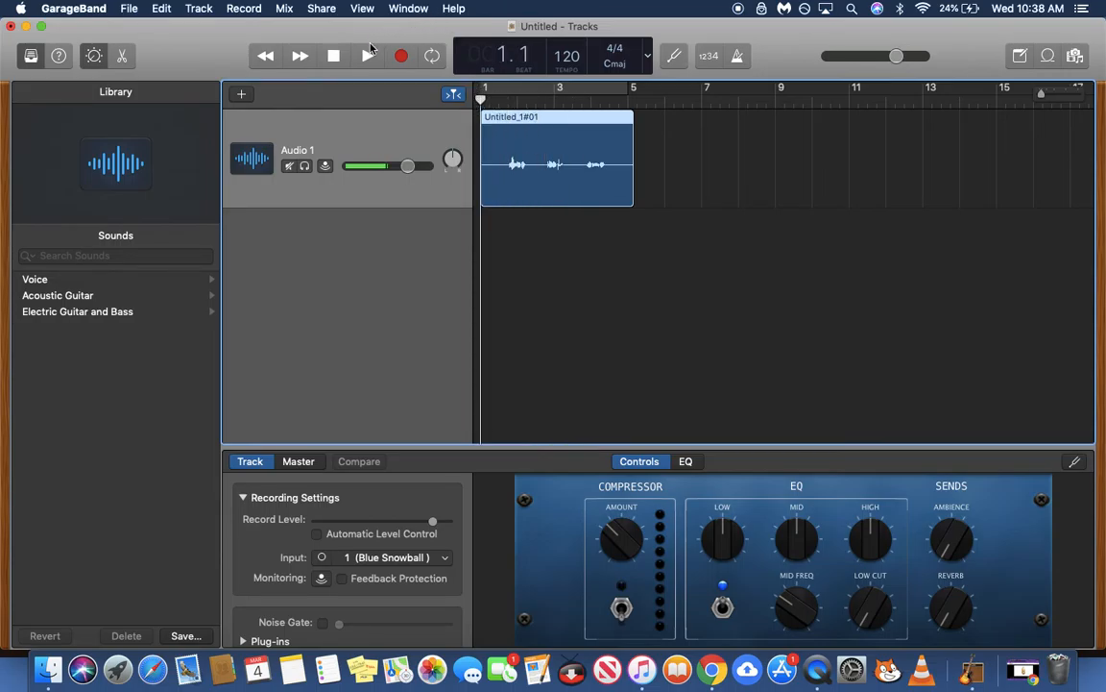
left_click(368, 57)
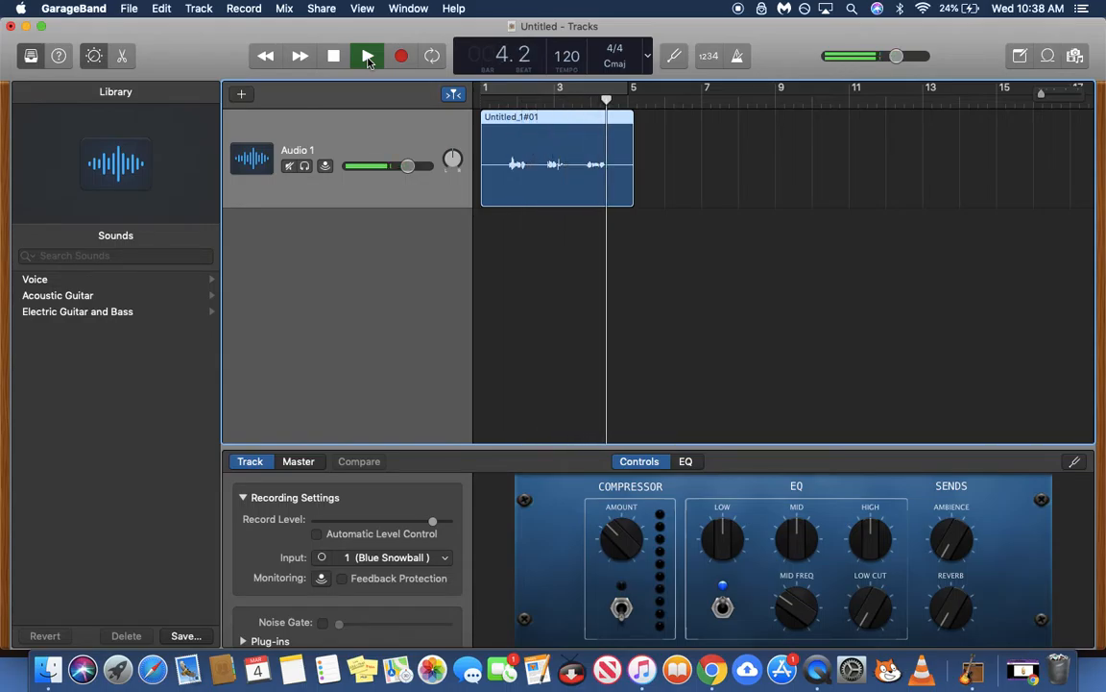
left_click(335, 58)
left_click(338, 58)
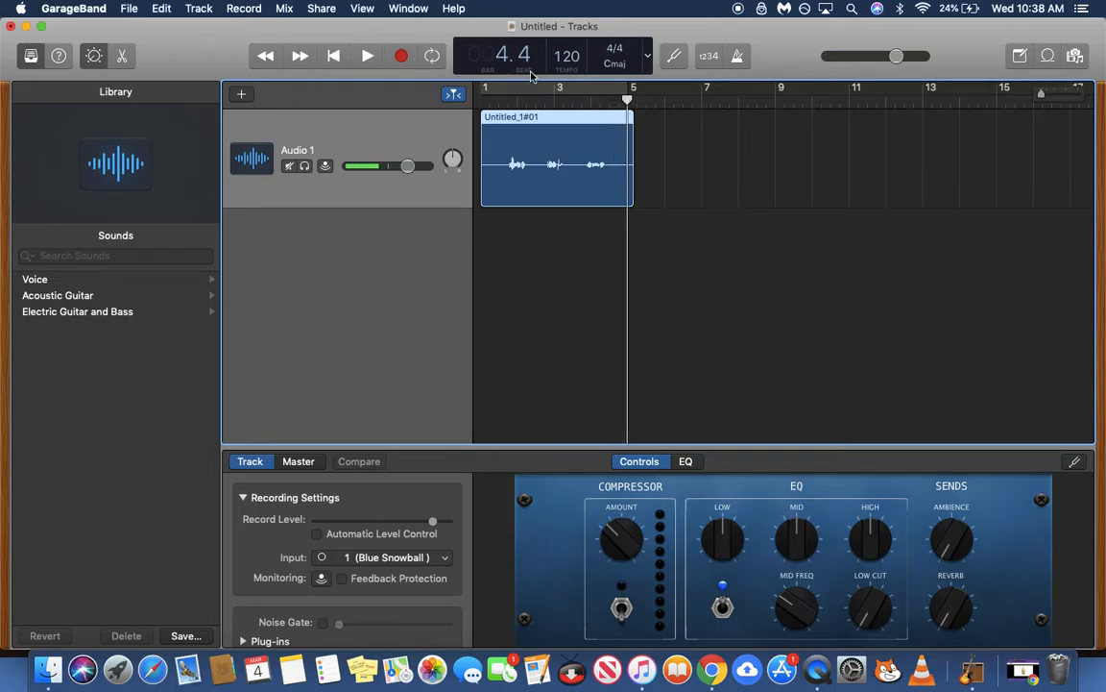
Step: Record a short second clip from about bar 5 beat 3 and delete it
left_click_drag(627, 101, 646, 103)
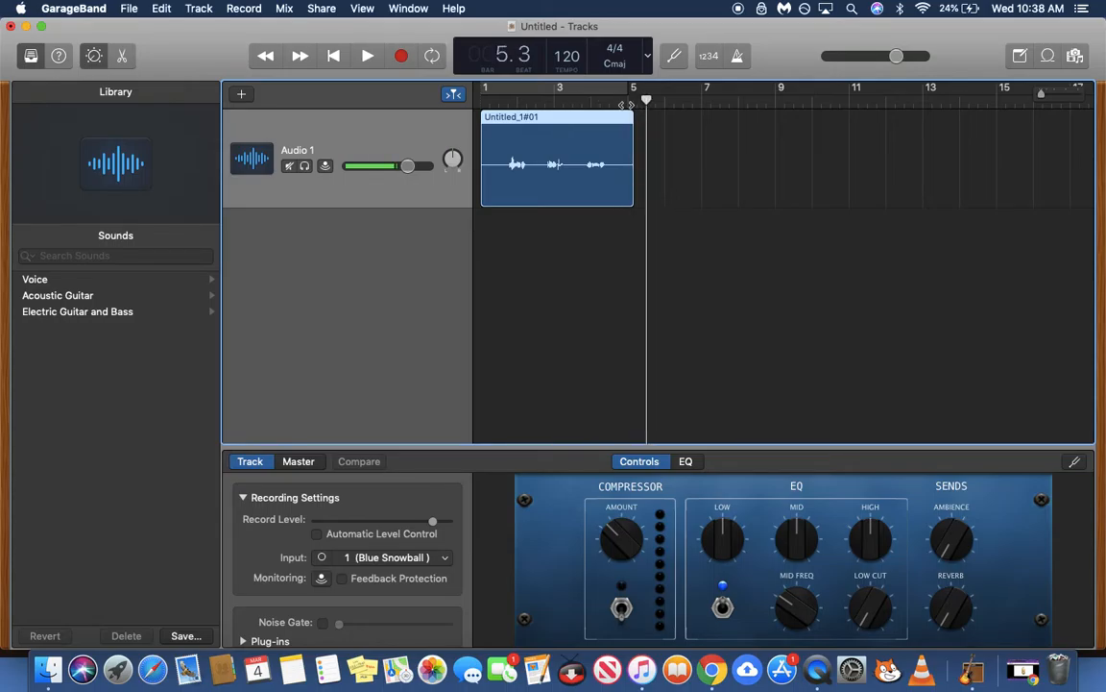
left_click(403, 56)
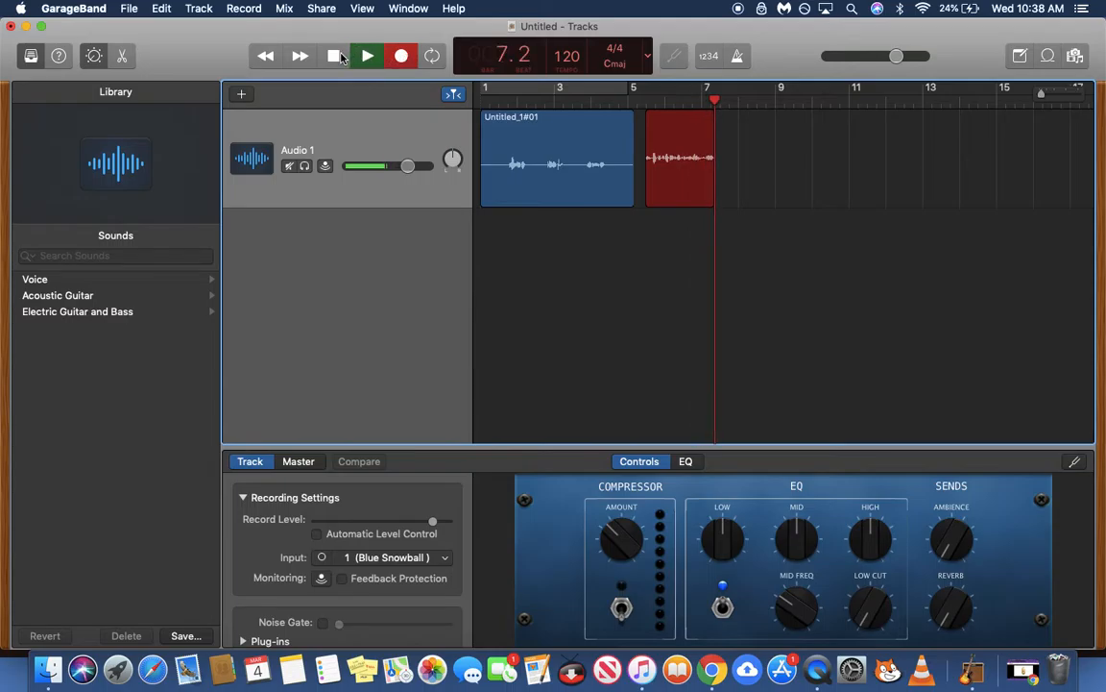
left_click(335, 56)
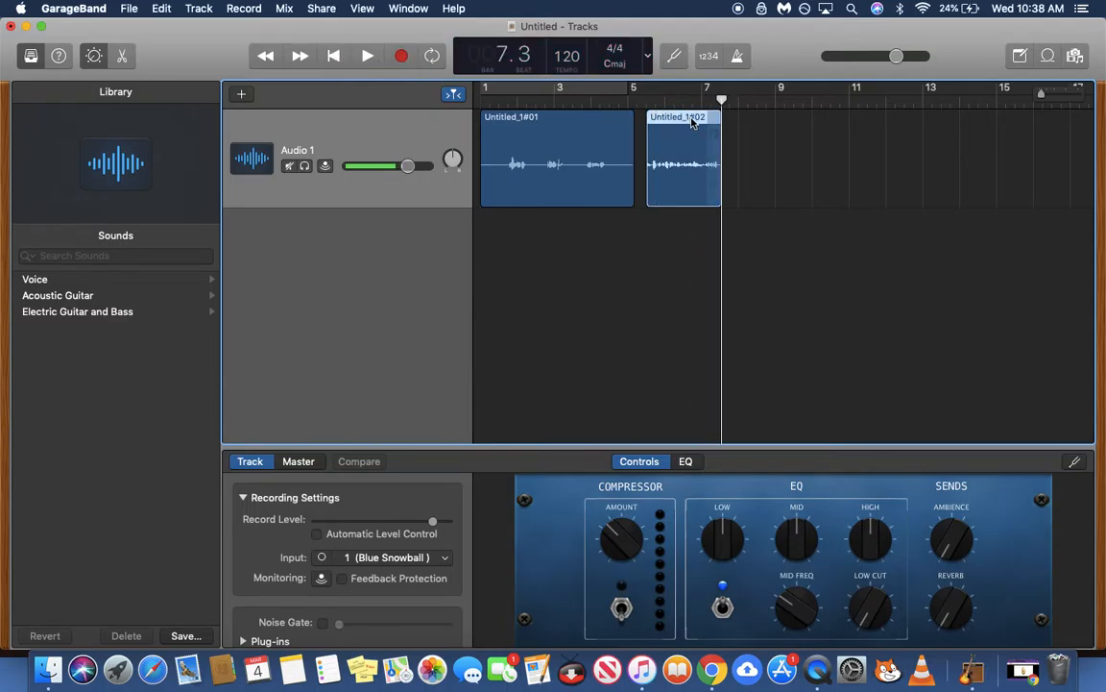
key("Delete")
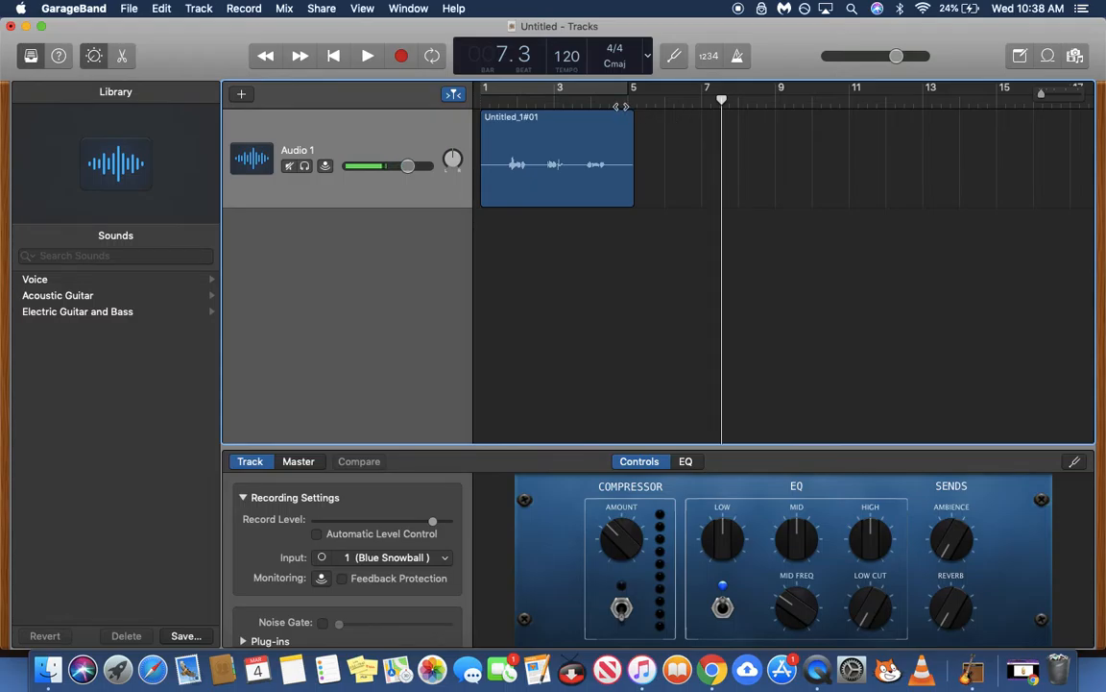
Step: Record another clip on Audio 1 starting at bar 5 beat 4 and ending shortly after bar 9
left_click_drag(723, 99, 654, 99)
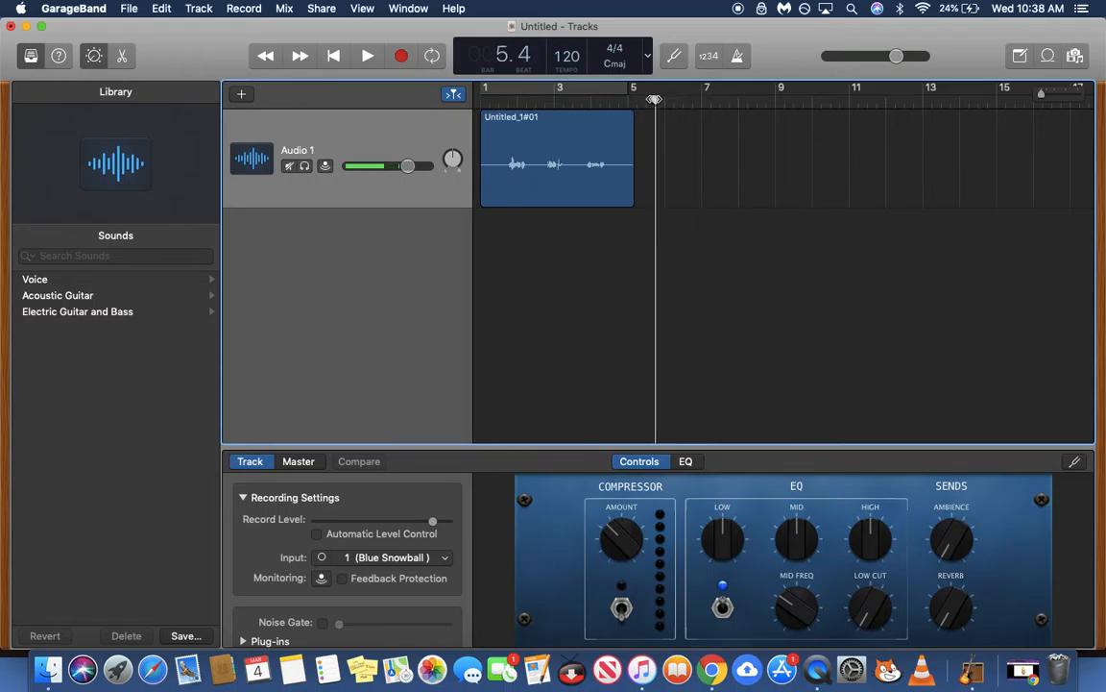
left_click(402, 57)
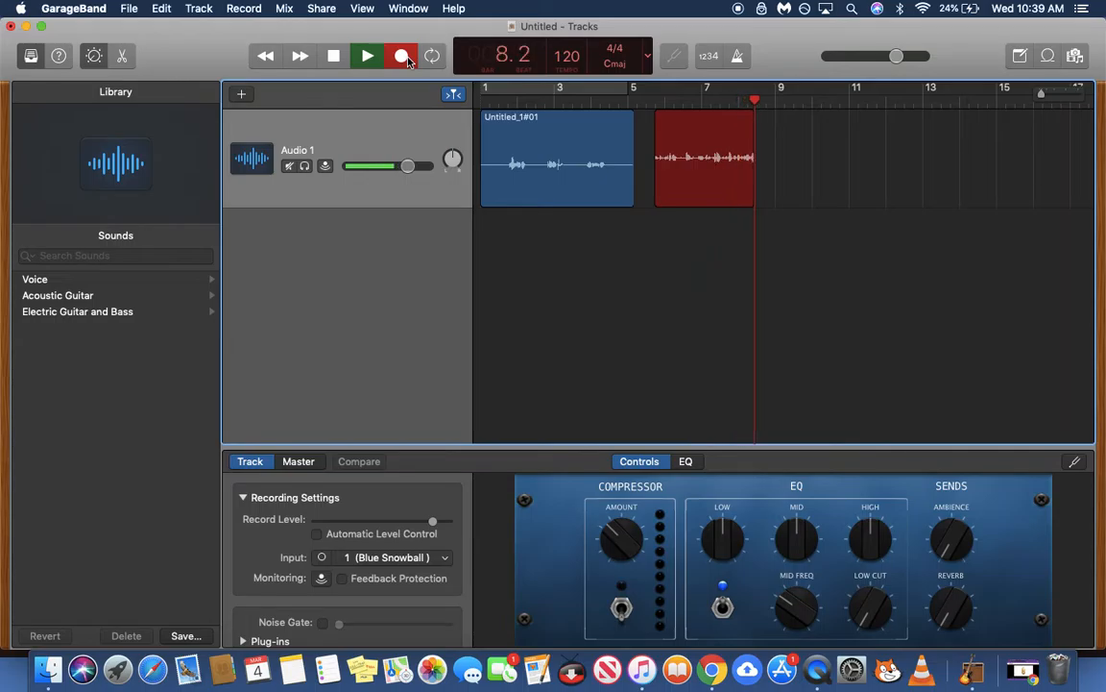
left_click(335, 56)
Step: Split the second clip at bar 6 beat 3 and bar 7 beat 2, and delete the middle piece
left_click(692, 93)
mouse_move(663, 96)
left_mouse_down()
mouse_move(641, 96)
mouse_move(668, 97)
left_mouse_up()
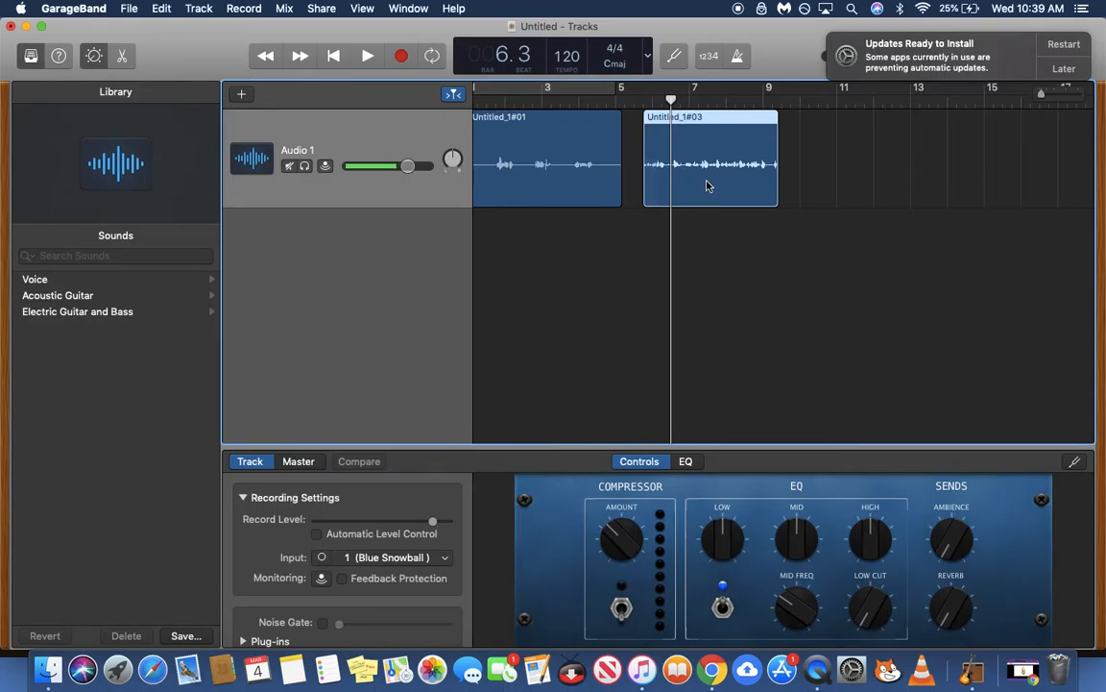
key("super+t")
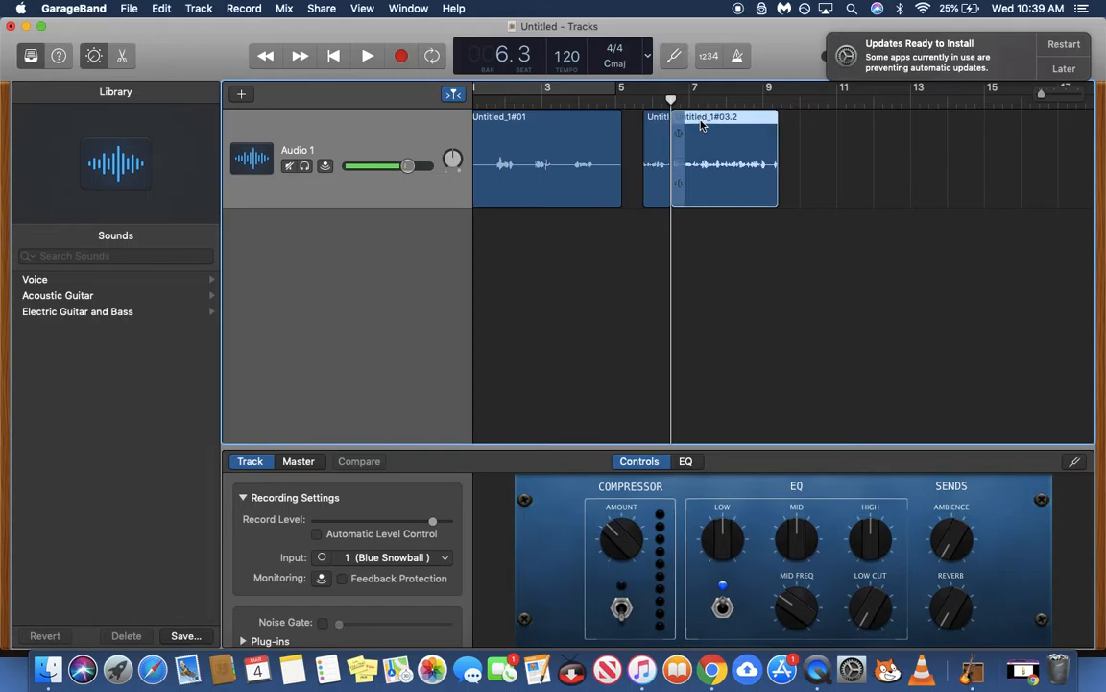
left_click_drag(671, 99, 697, 103)
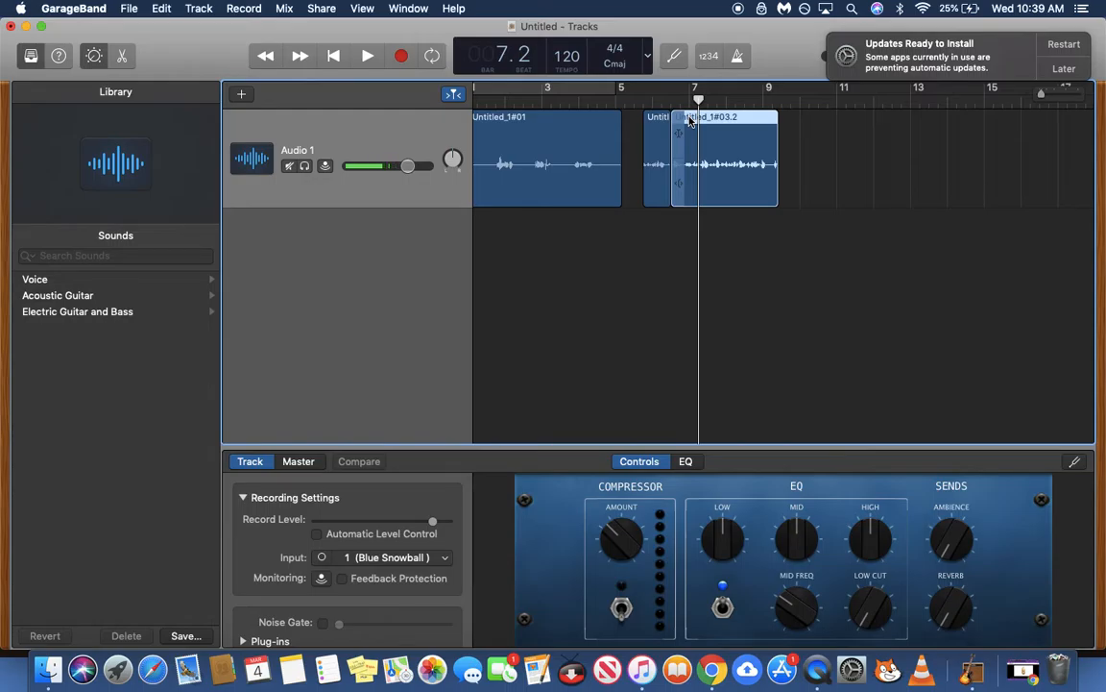
key("super+t")
left_click(689, 119)
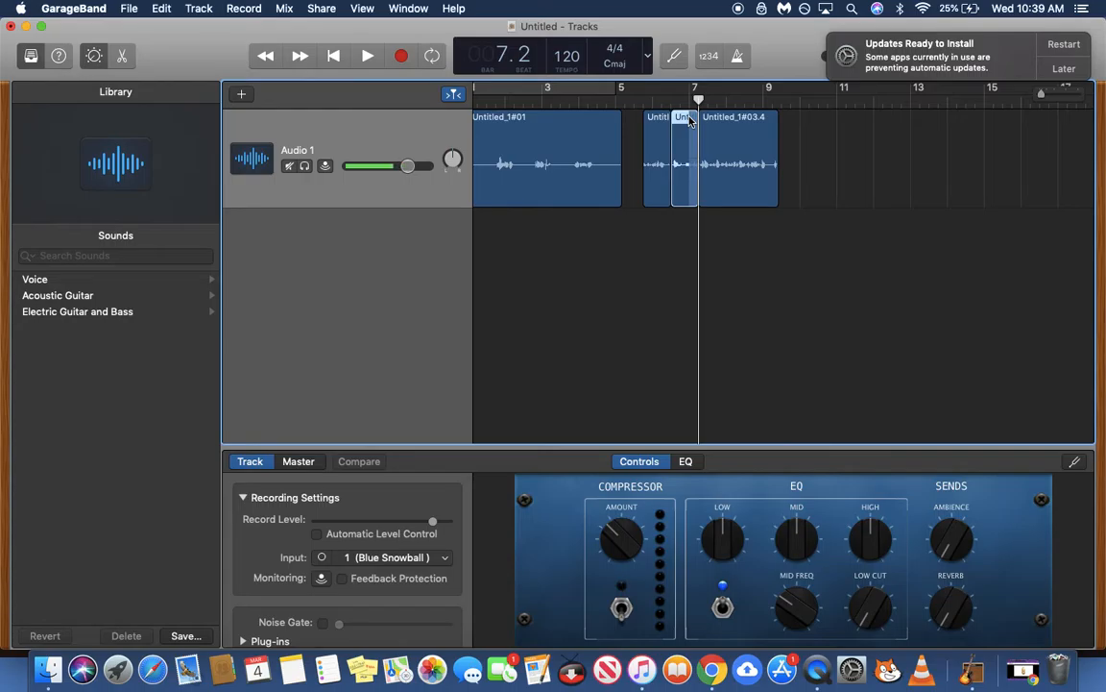
key("Delete")
Step: Move the last piece against the end of the preceding piece and place the playhead where the joined pieces start
left_click_drag(699, 117, 694, 119)
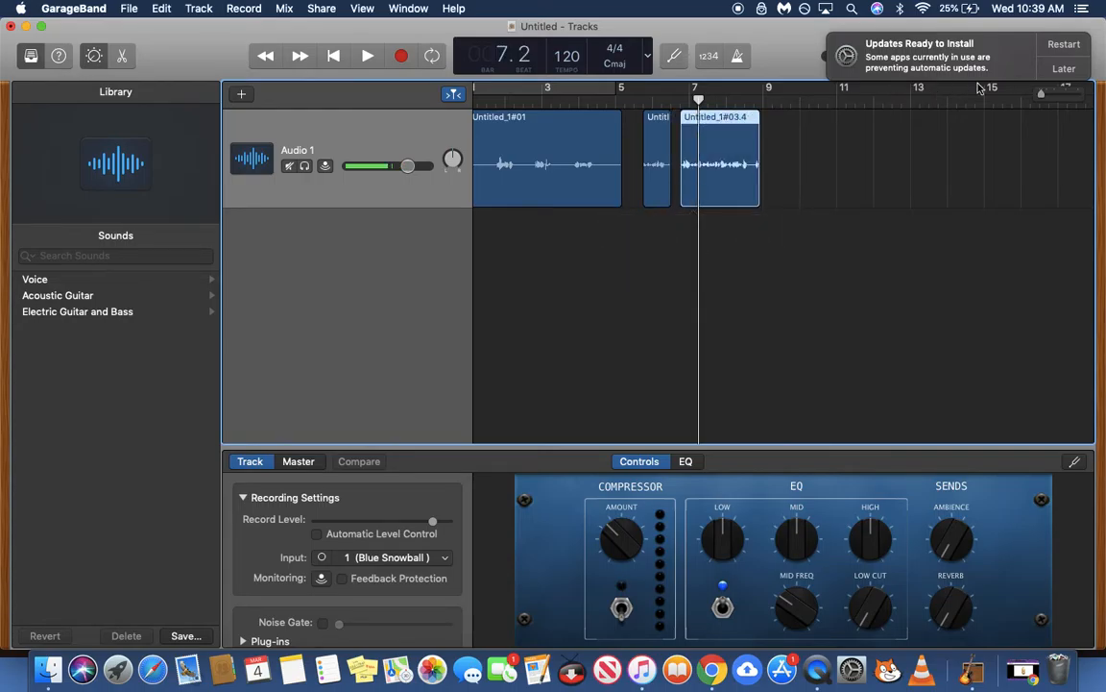
left_click_drag(1041, 95, 1051, 95)
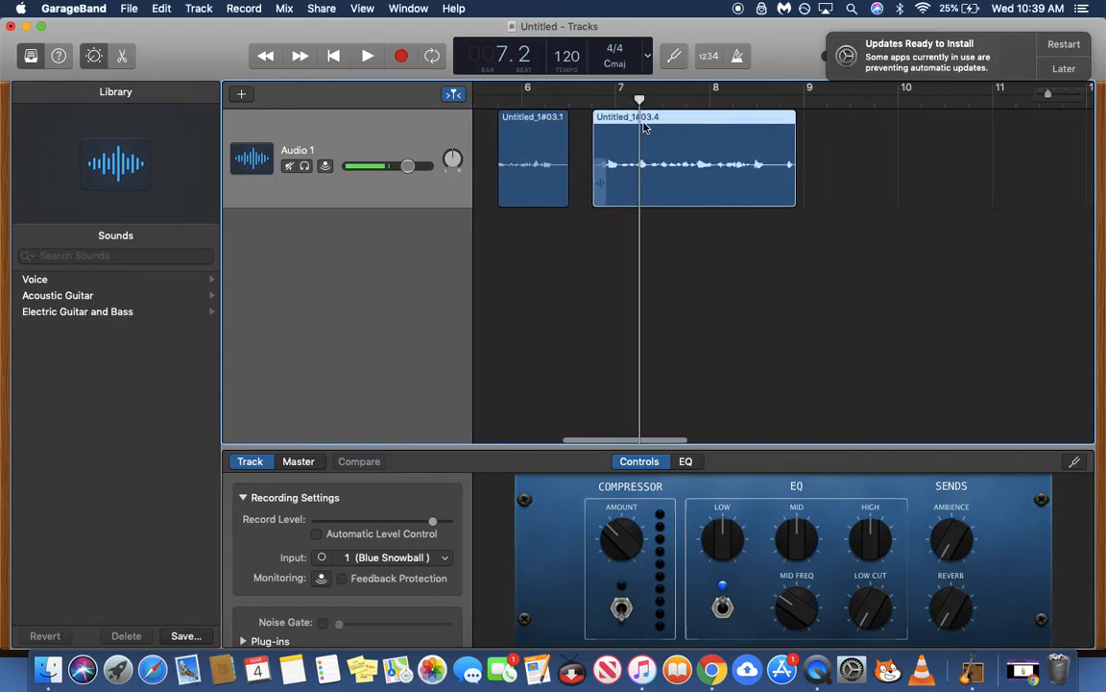
left_click_drag(623, 117, 606, 117)
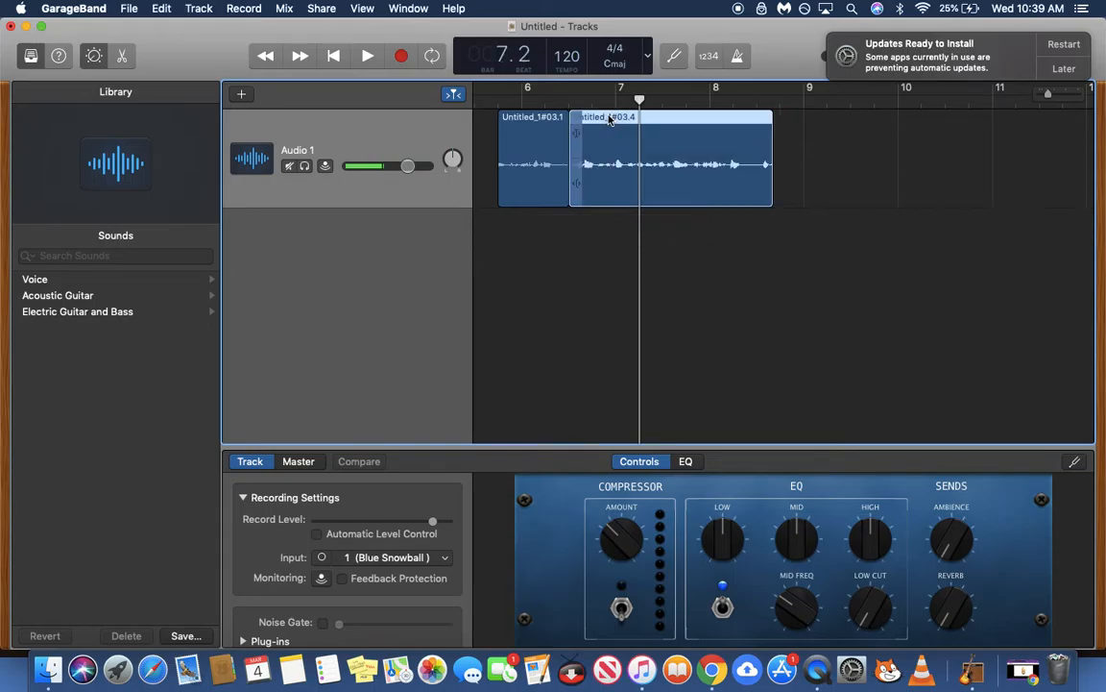
left_click(498, 98)
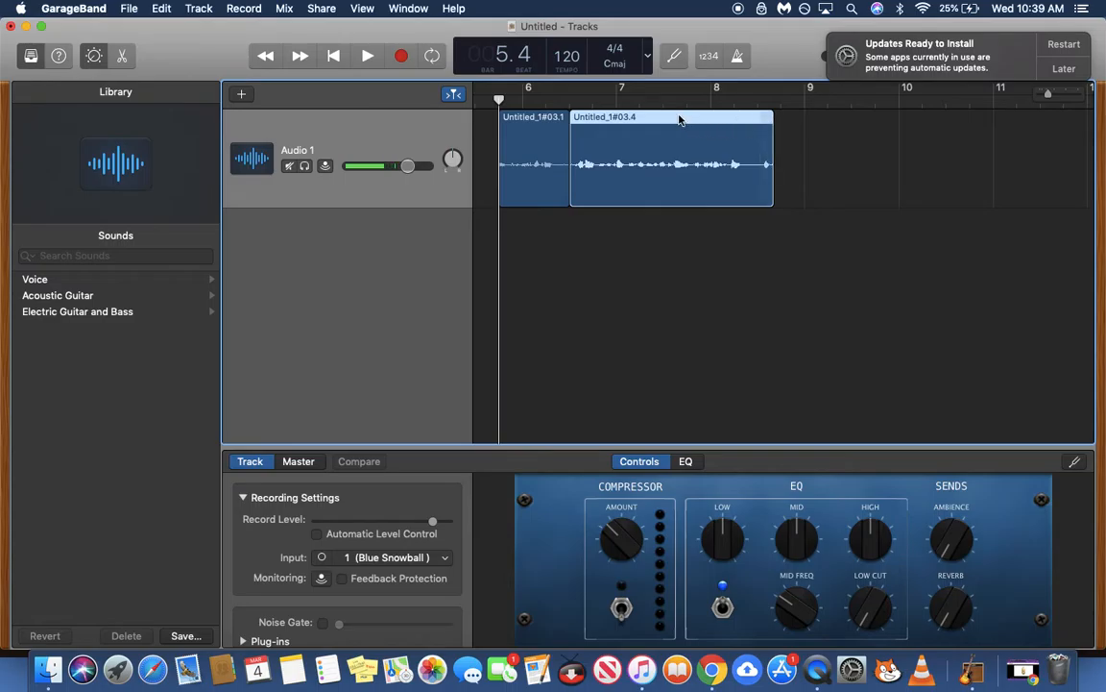
Step: Delete both remaining pieces of the second recording
key("Delete")
left_click(549, 123)
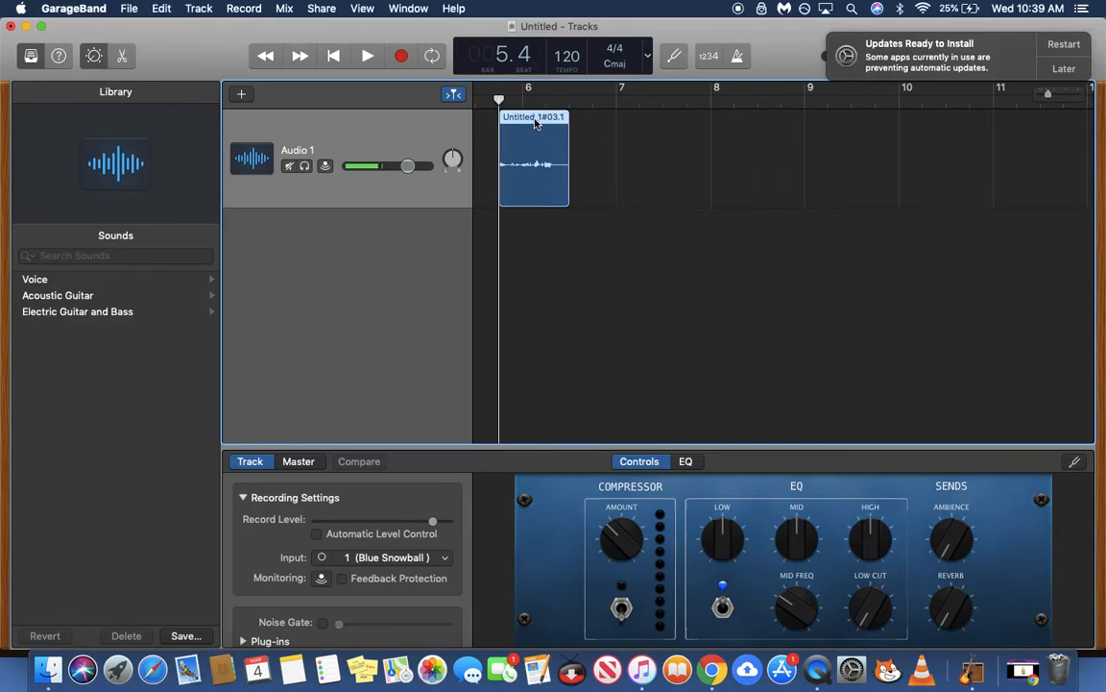
key("Delete")
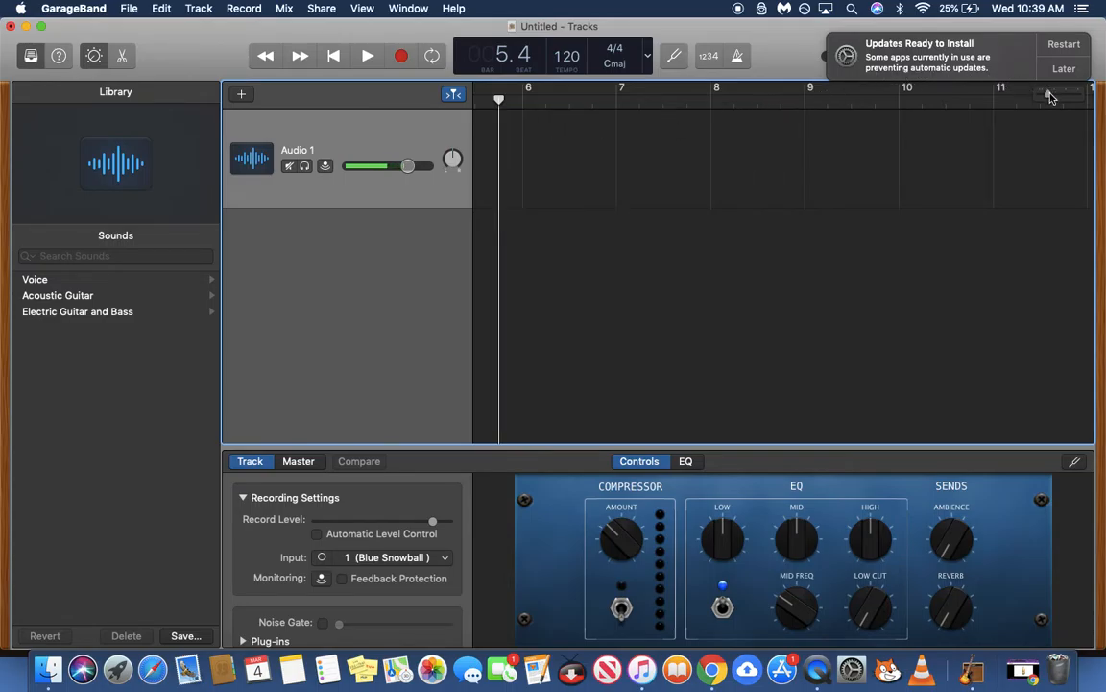
Step: Play the first clip from bar 1 and stop playback just after bar 2
left_click_drag(1050, 96, 1032, 96)
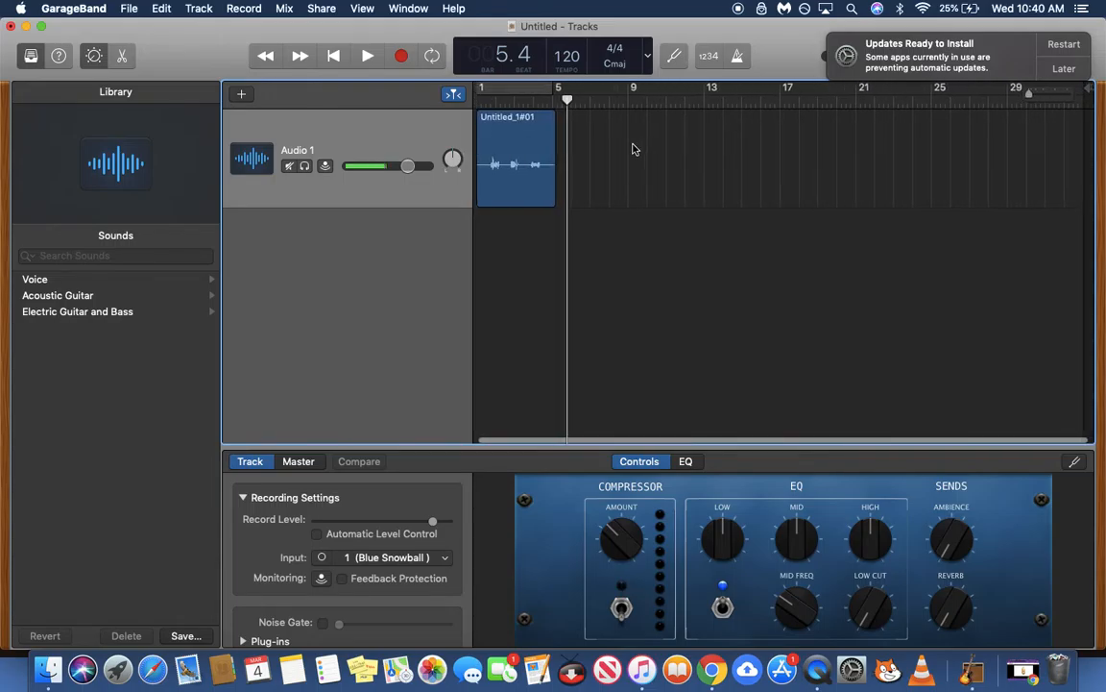
left_click_drag(570, 100, 478, 101)
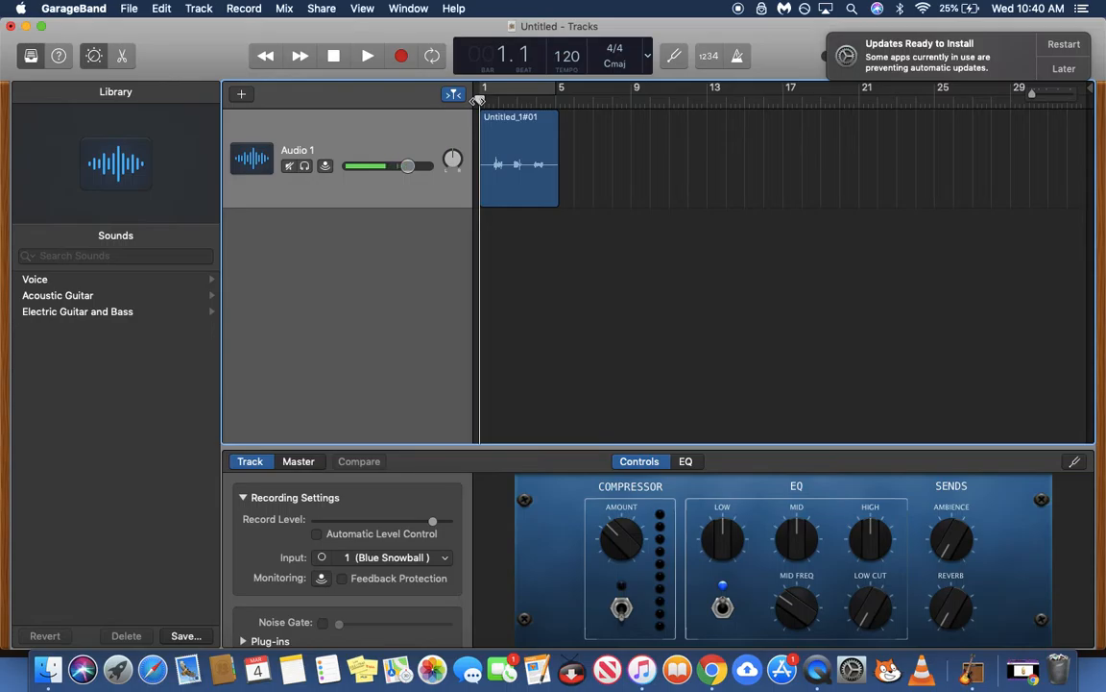
key("space")
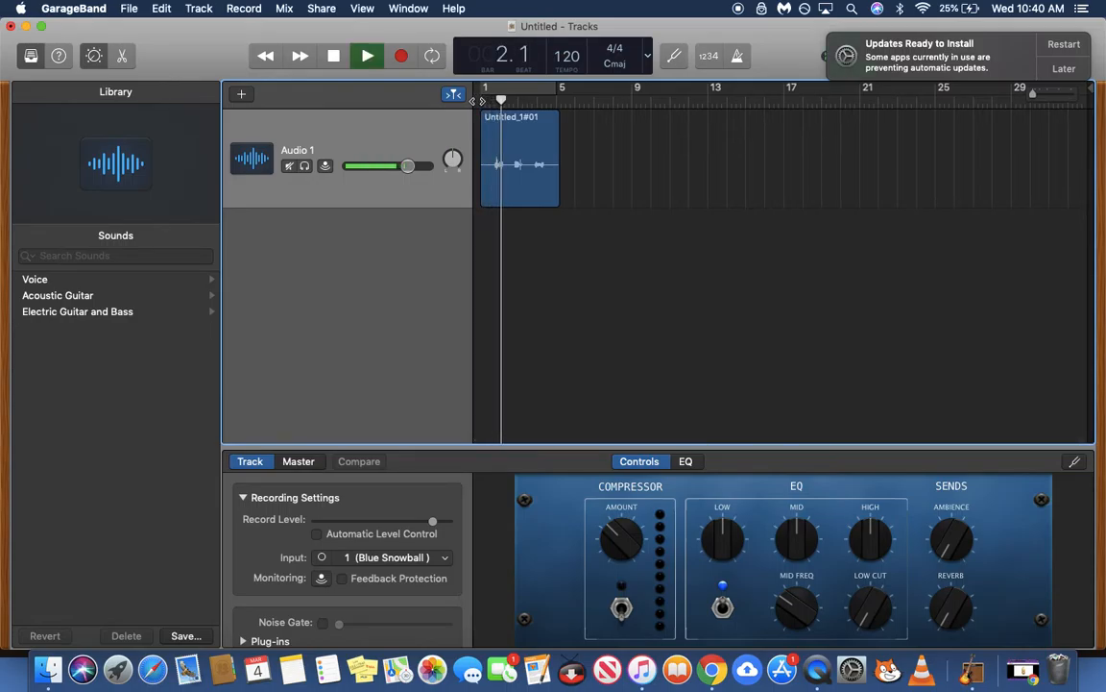
key("space")
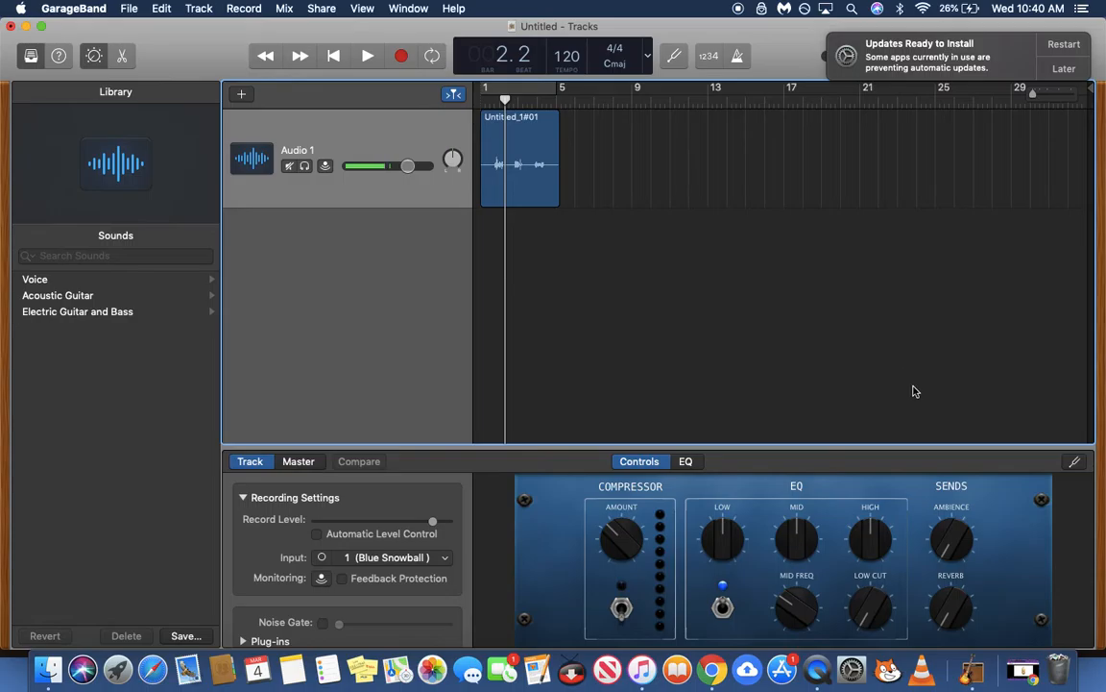
Step: Switch to the Chrome window with the YouTube doorbell video and copy the video's URL
left_click(1024, 669)
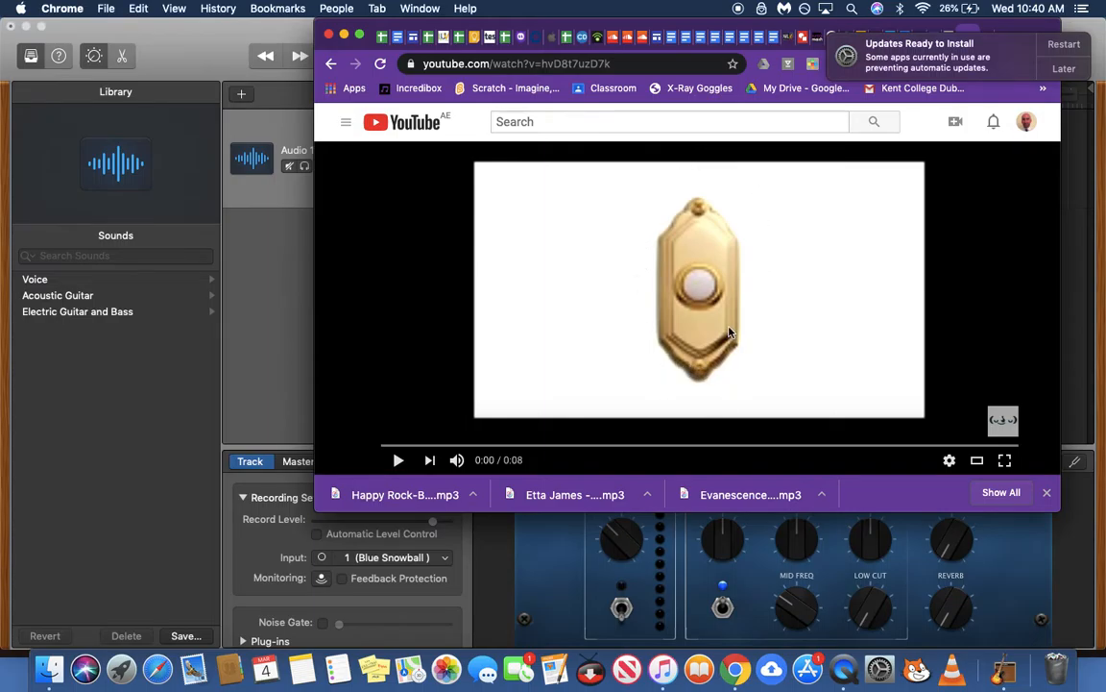
scroll(728, 331, "down", 3)
scroll(728, 331, "up", 3)
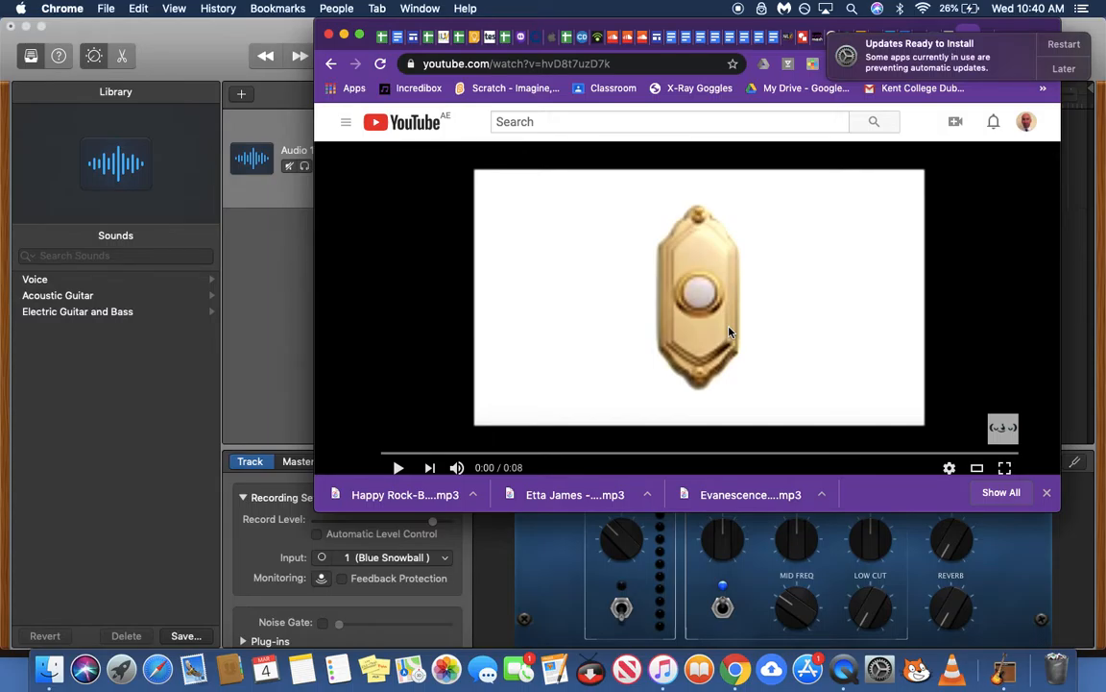
left_click(553, 63)
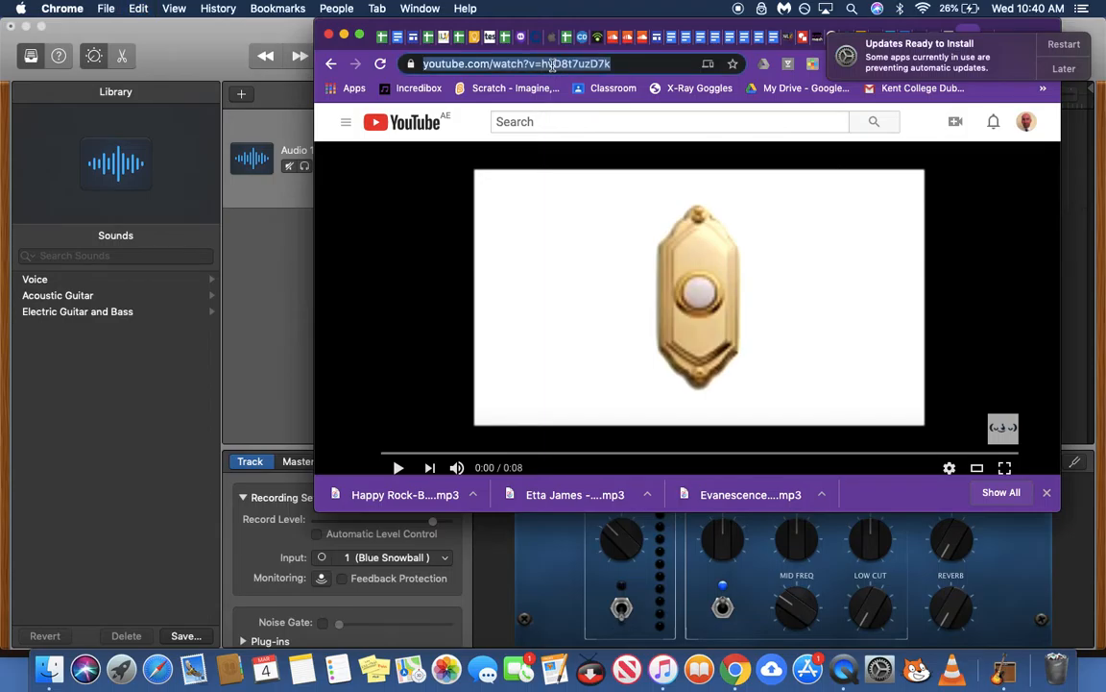
left_click_drag(769, 31, 543, 18)
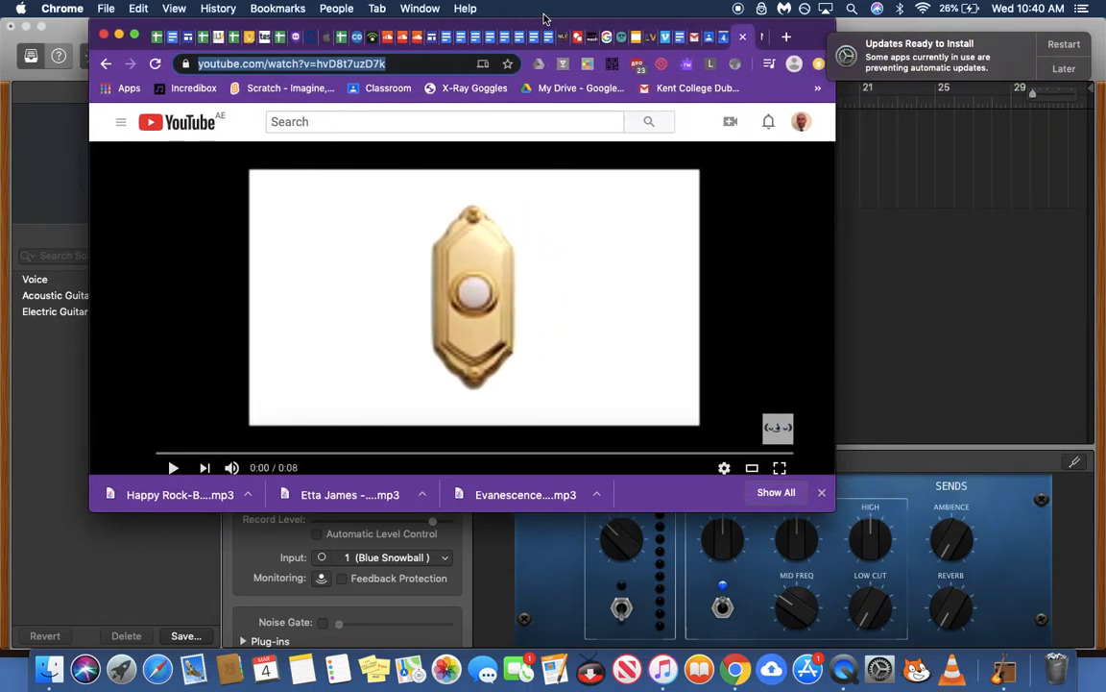
Step: Search Google for "youtube mp3 converter" and open the ytmp3.cc YouTube to Mp3 Converter
left_click(760, 39)
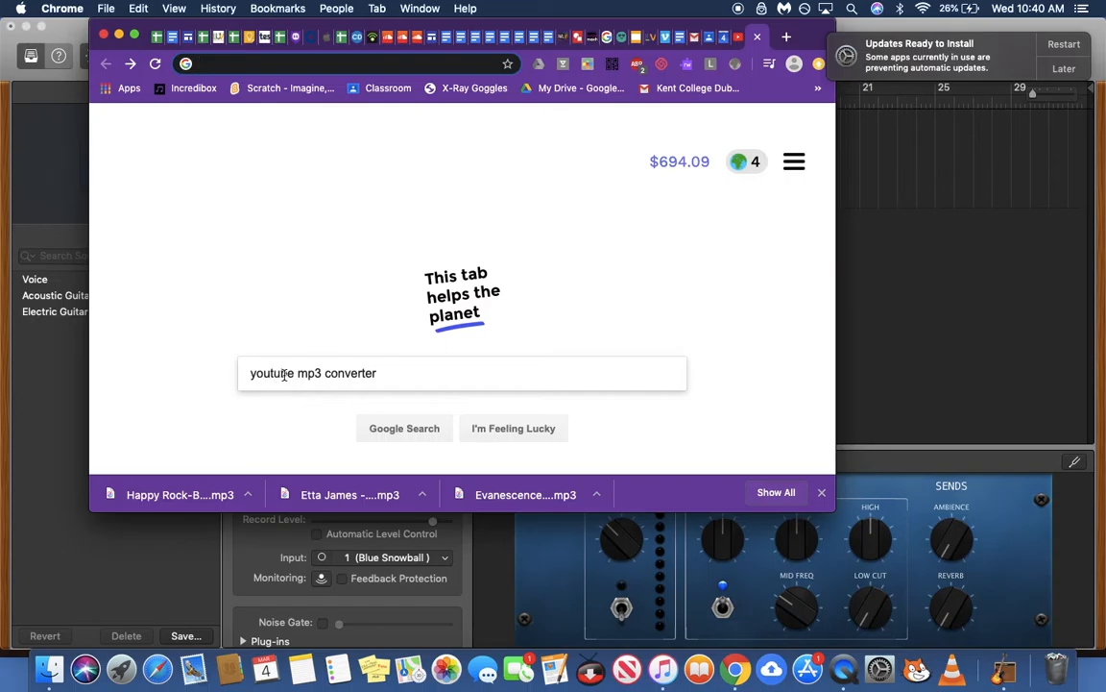
left_click(410, 379)
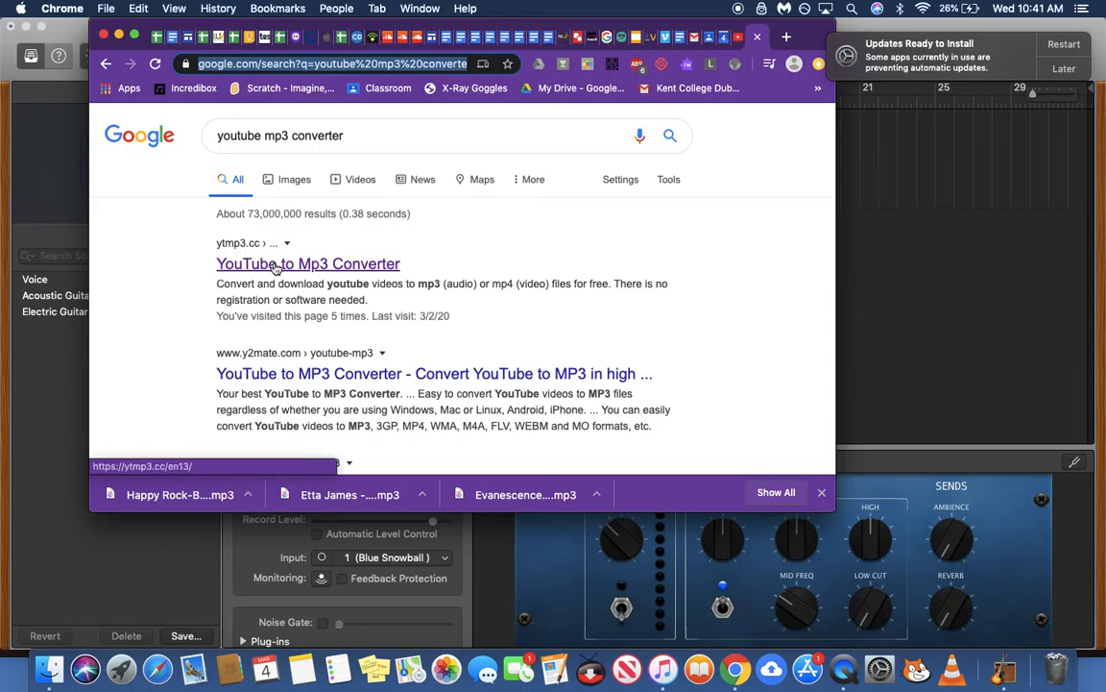
left_click(277, 265)
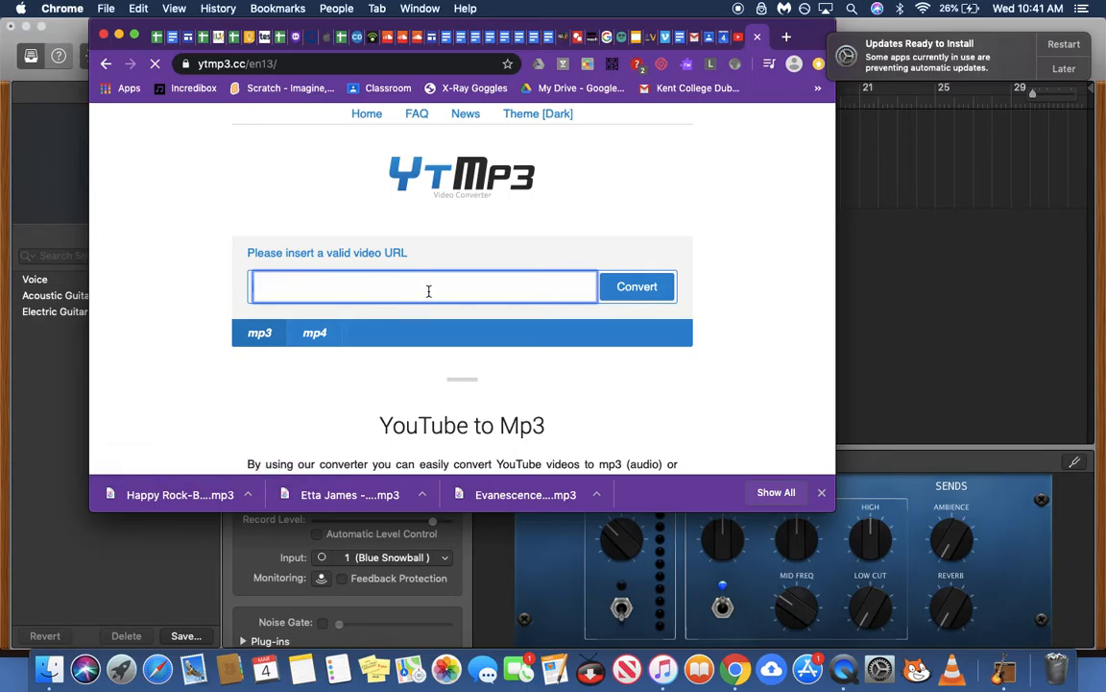
type("https://www.youtube.com/watch?v=hvD8t7uzD7k")
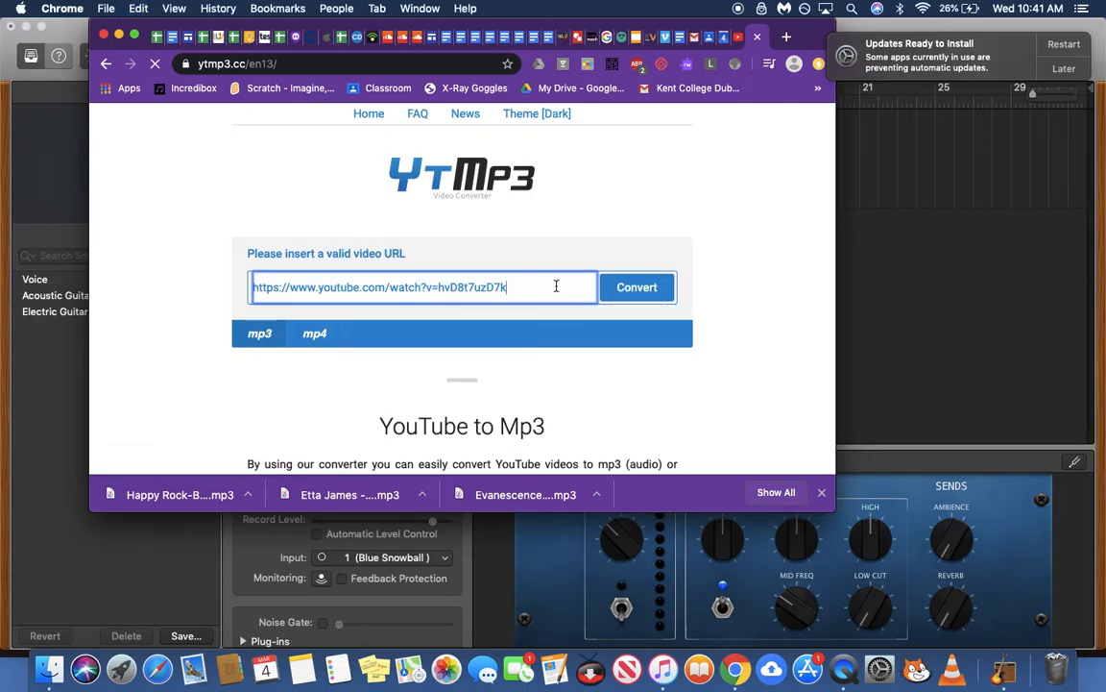
left_click(631, 287)
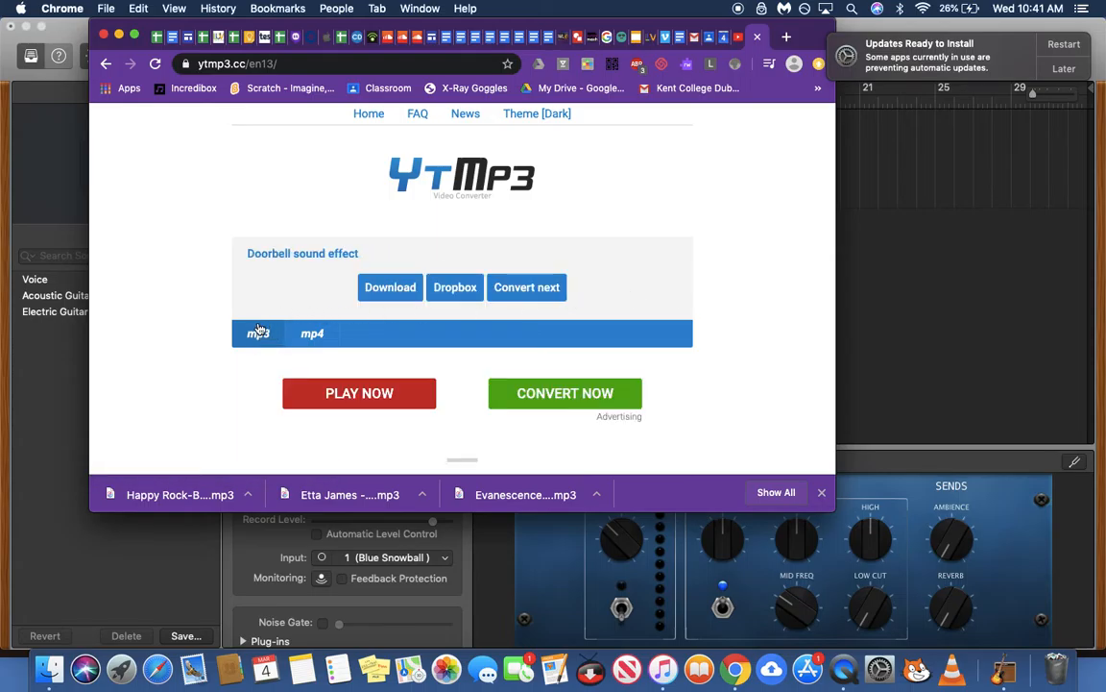
left_click(384, 288)
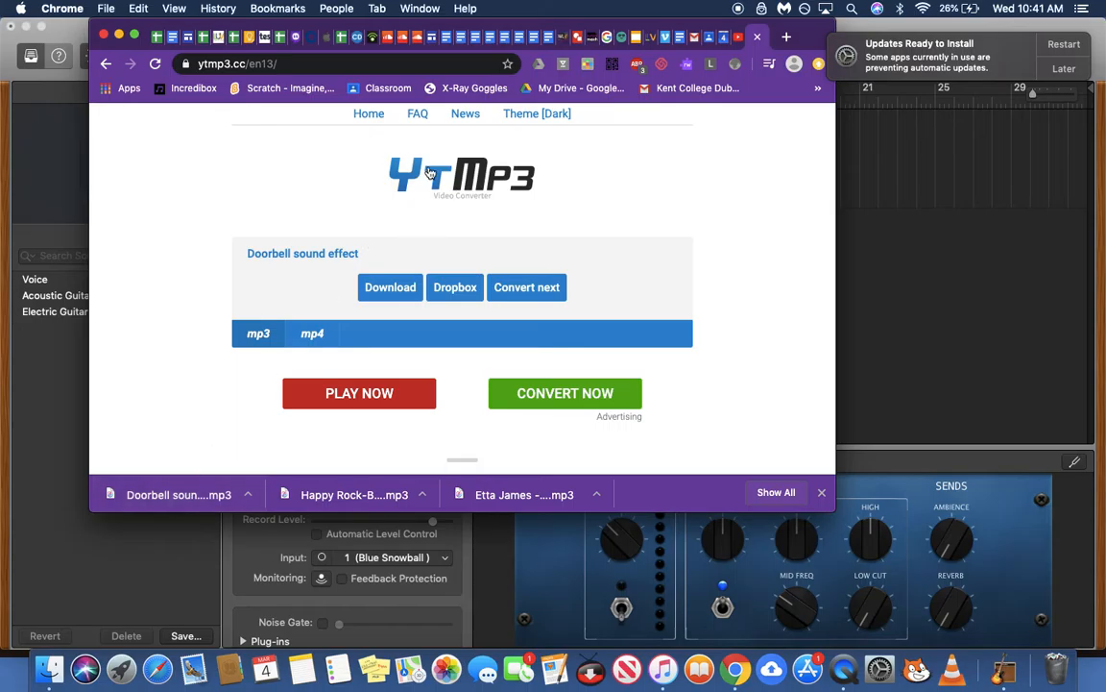
Step: Bring the downloaded doorbell mp3 into the GarageBand project as a new track and minimize the Chrome window
left_click_drag(565, 27, 1049, 117)
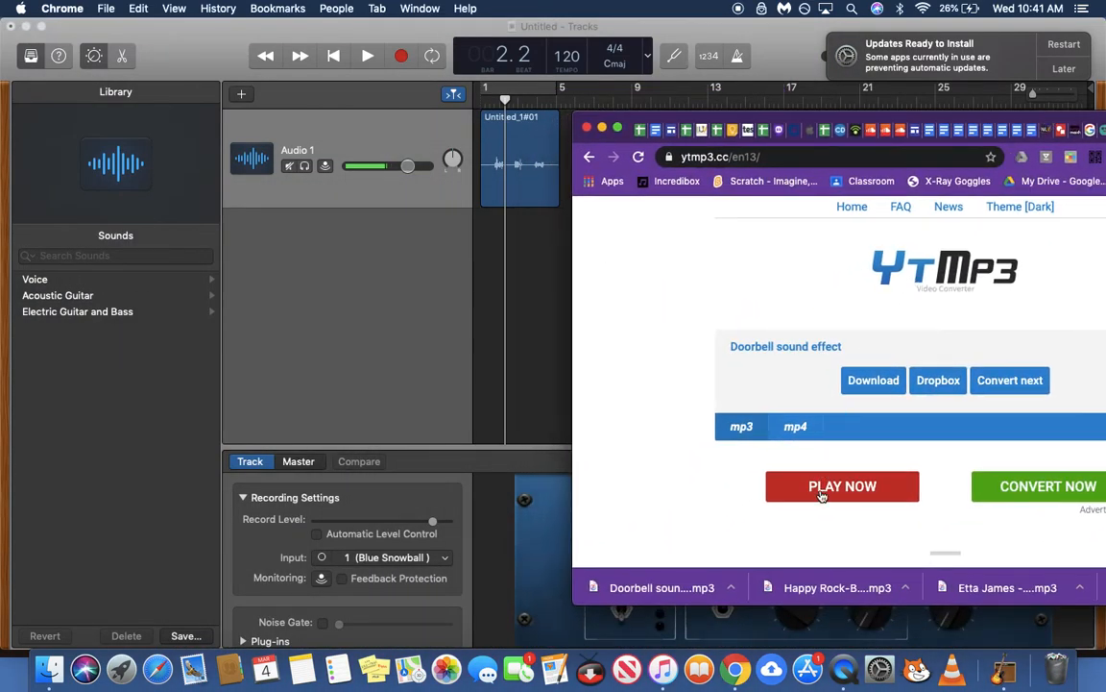
left_click_drag(682, 596, 365, 254)
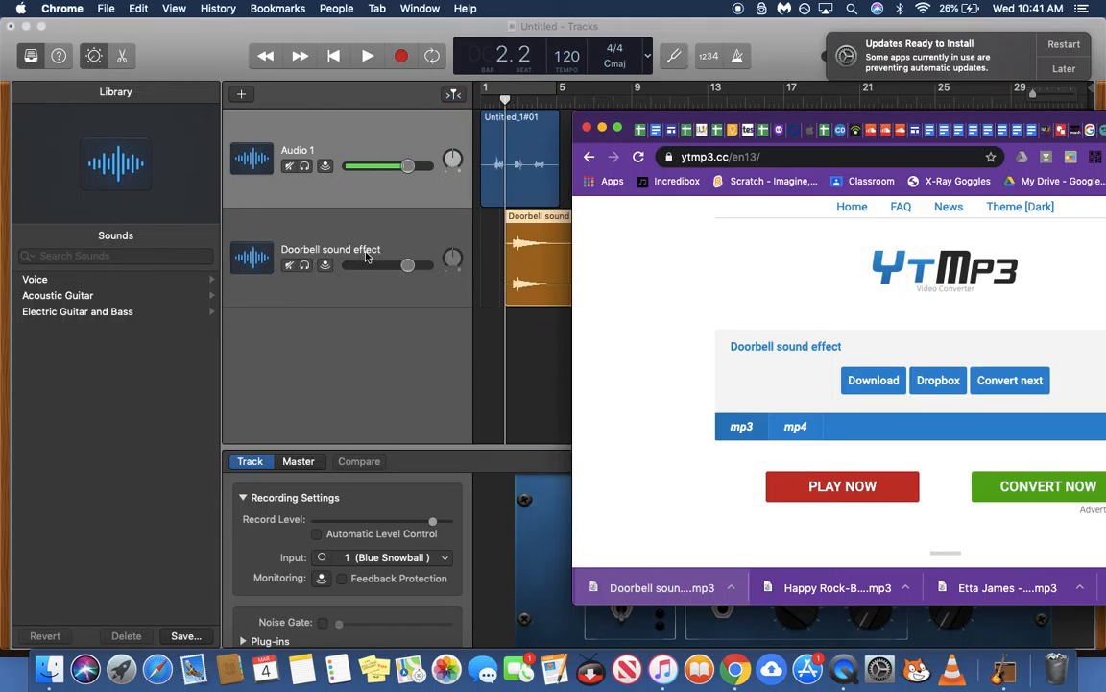
left_click(602, 127)
Step: Move the doorbell clip slightly earlier so it starts late in bar 1, and play the project from the beginning to bar 4
left_click_drag(533, 218, 519, 226)
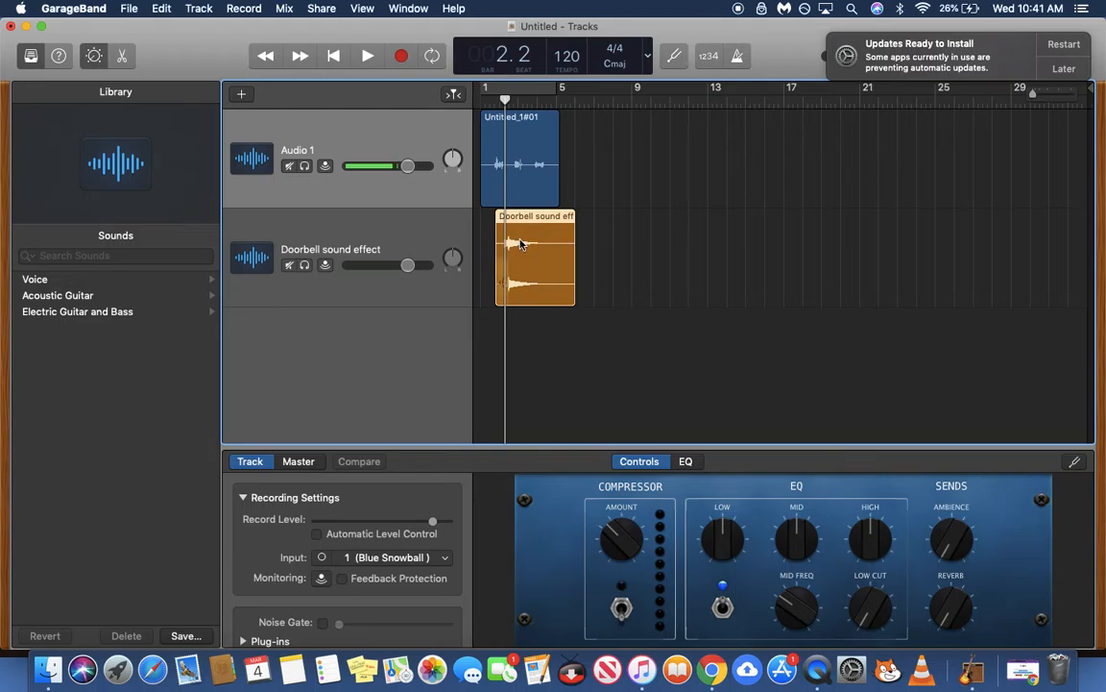
left_click_drag(517, 219, 518, 220)
left_click_drag(509, 115, 479, 93)
key("space")
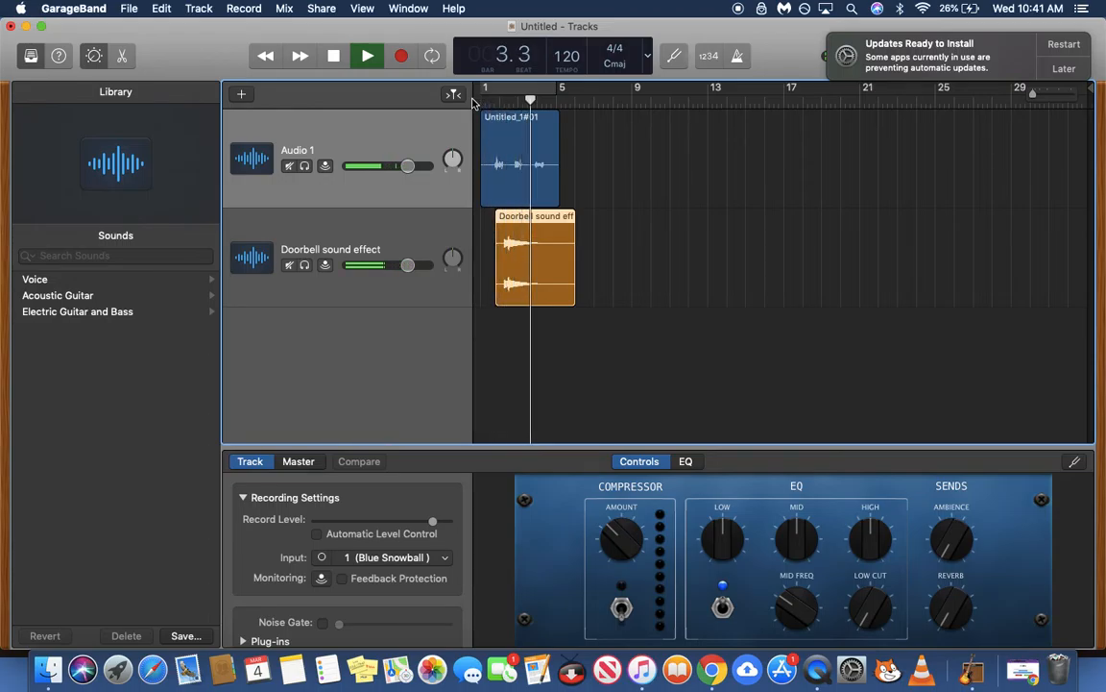
key("space")
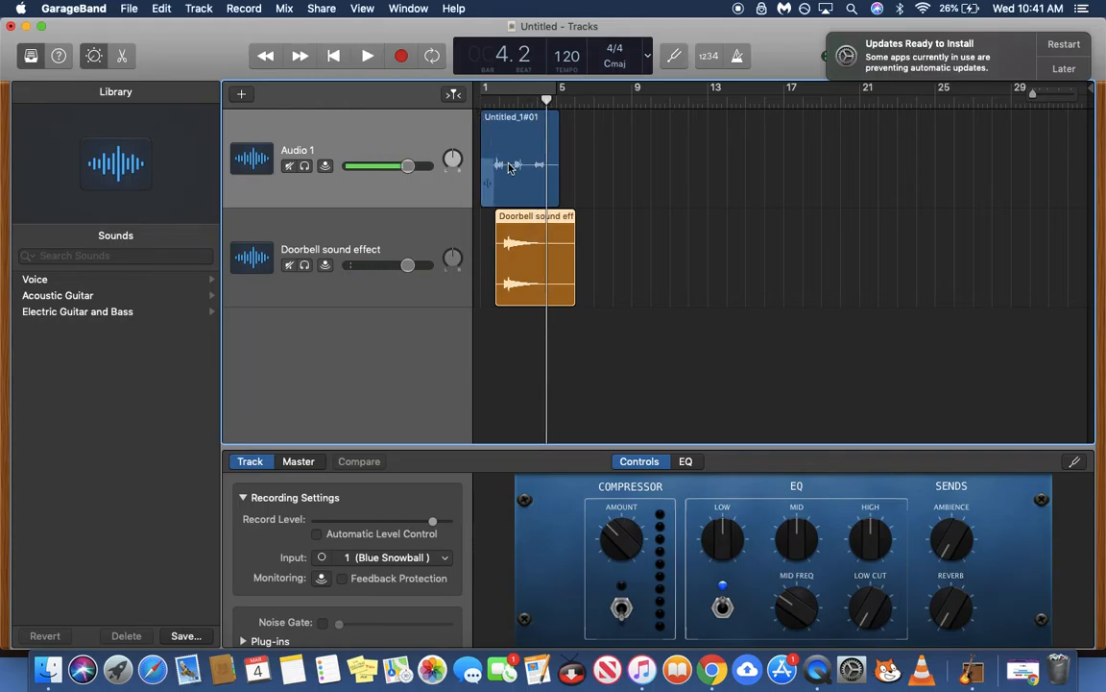
Step: Split the doorbell clip at bar 4 beat 2 and delete the part after the split
mouse_move(519, 219)
left_mouse_down()
mouse_move(509, 219)
mouse_move(518, 221)
left_mouse_up()
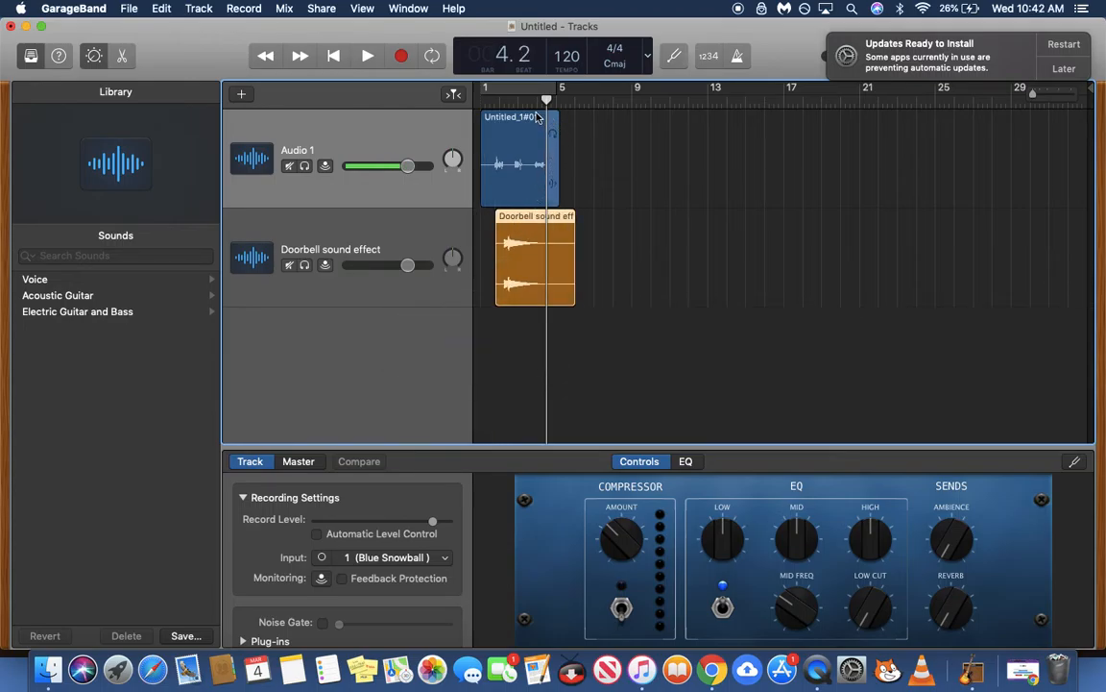
key("super+t")
left_click(562, 218)
key("Delete")
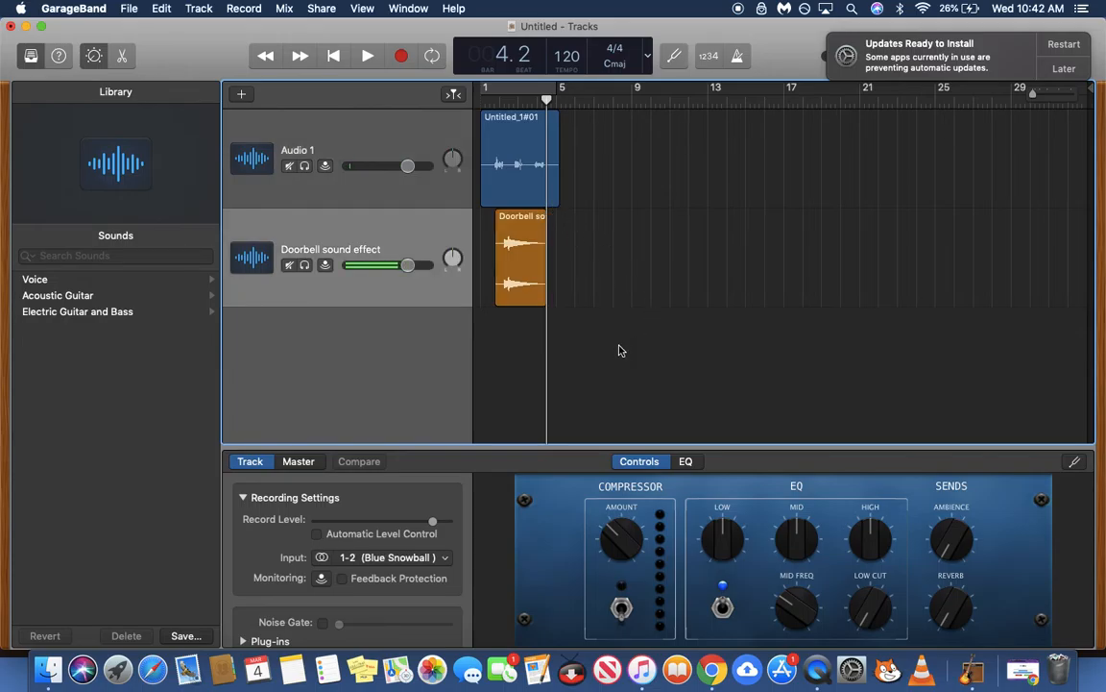
Step: Postpone the system update notification with Remind Me Tomorrow
left_click(1064, 68)
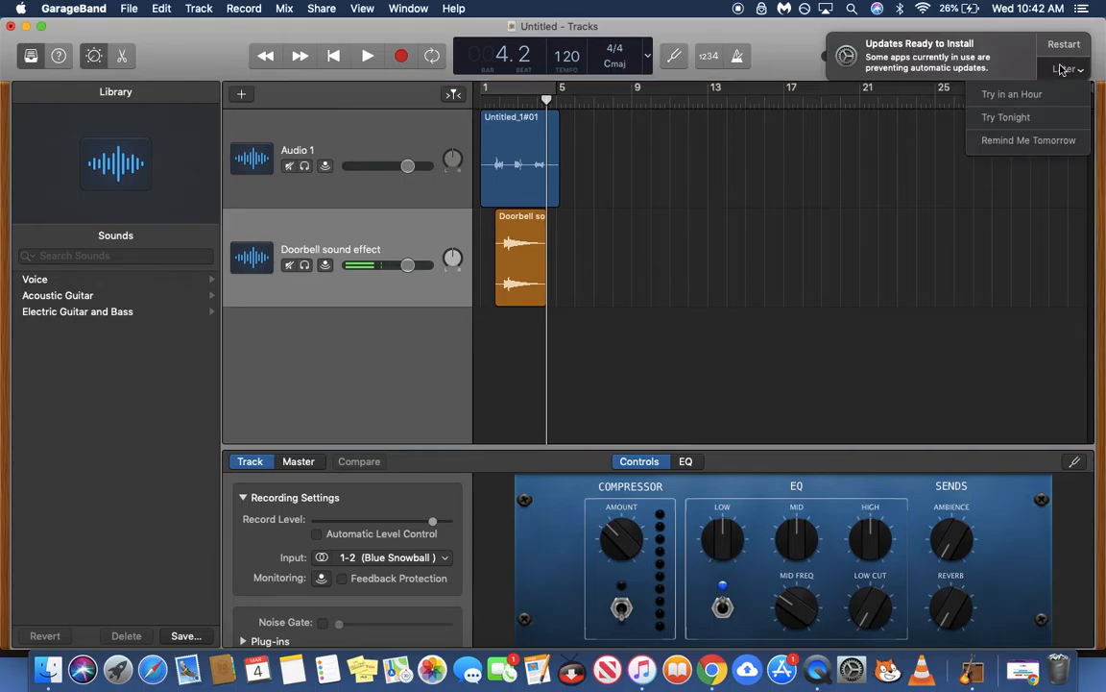
left_click(1038, 141)
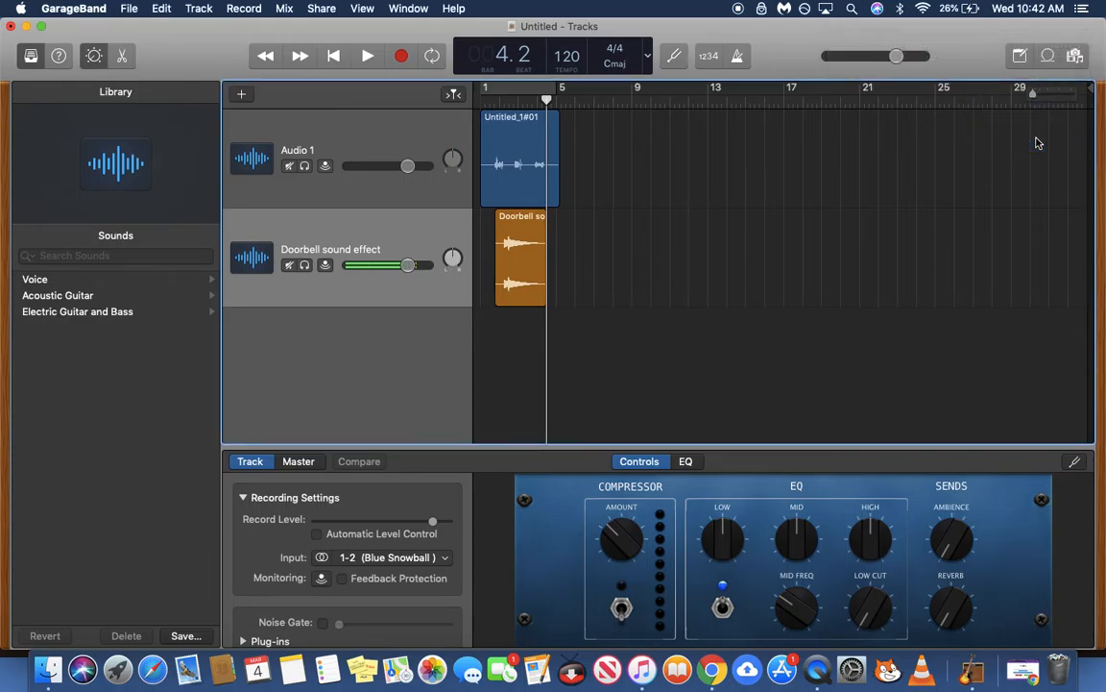
Step: Add the Apple Loop "12-8 Acoustic Strum 01" on a new track at bar 1 and extend it to about bar 5
left_click(1048, 56)
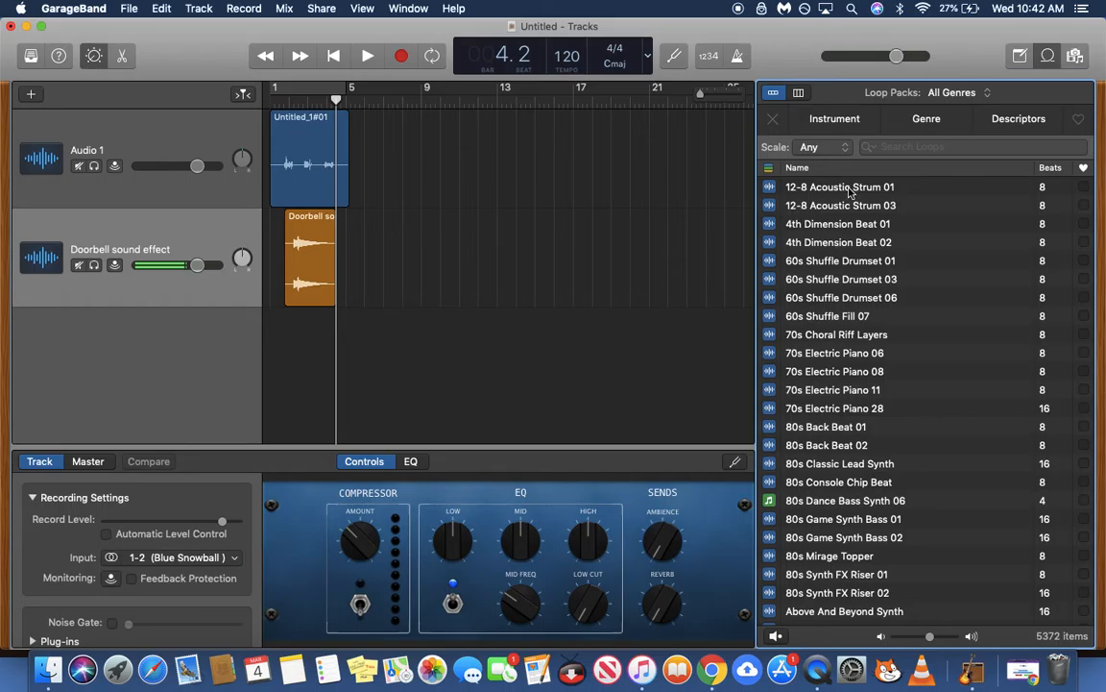
left_click_drag(849, 192, 264, 349)
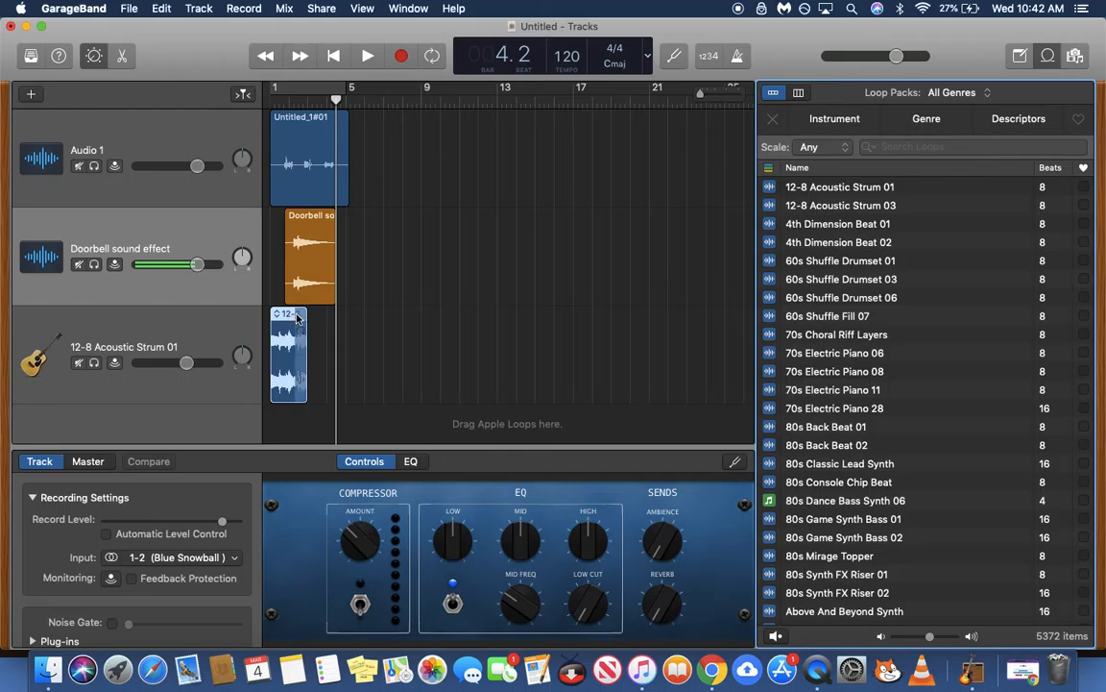
left_click_drag(311, 314, 352, 306)
Step: Play all three tracks from bar 1 and stop playback in bar 2
left_click(270, 99)
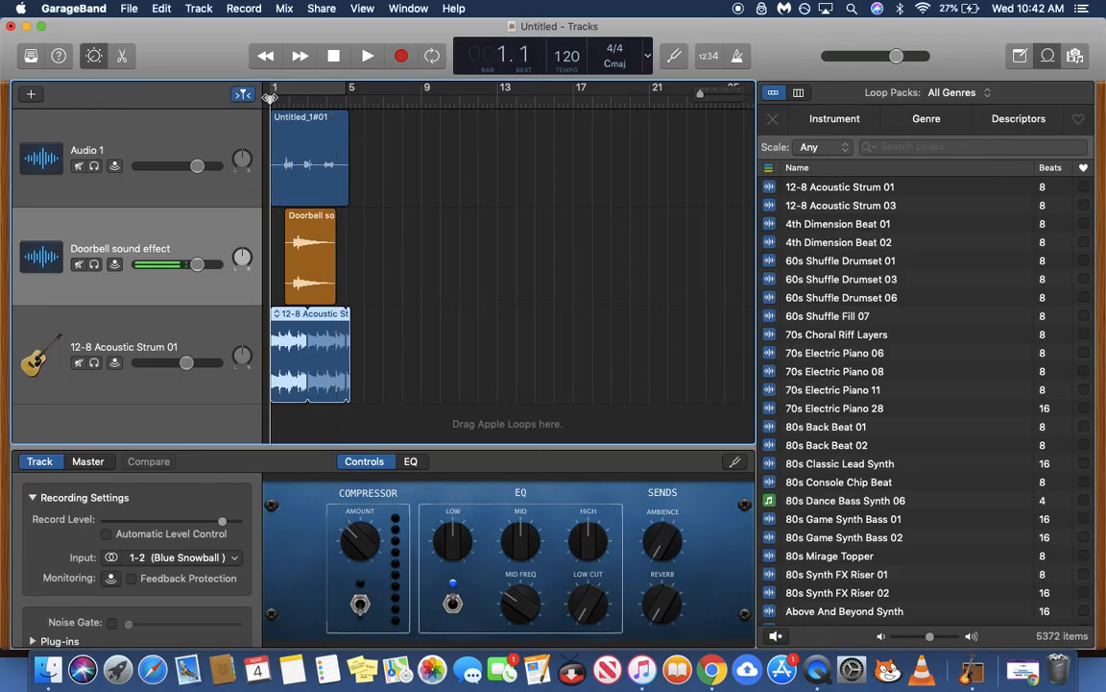
key("space")
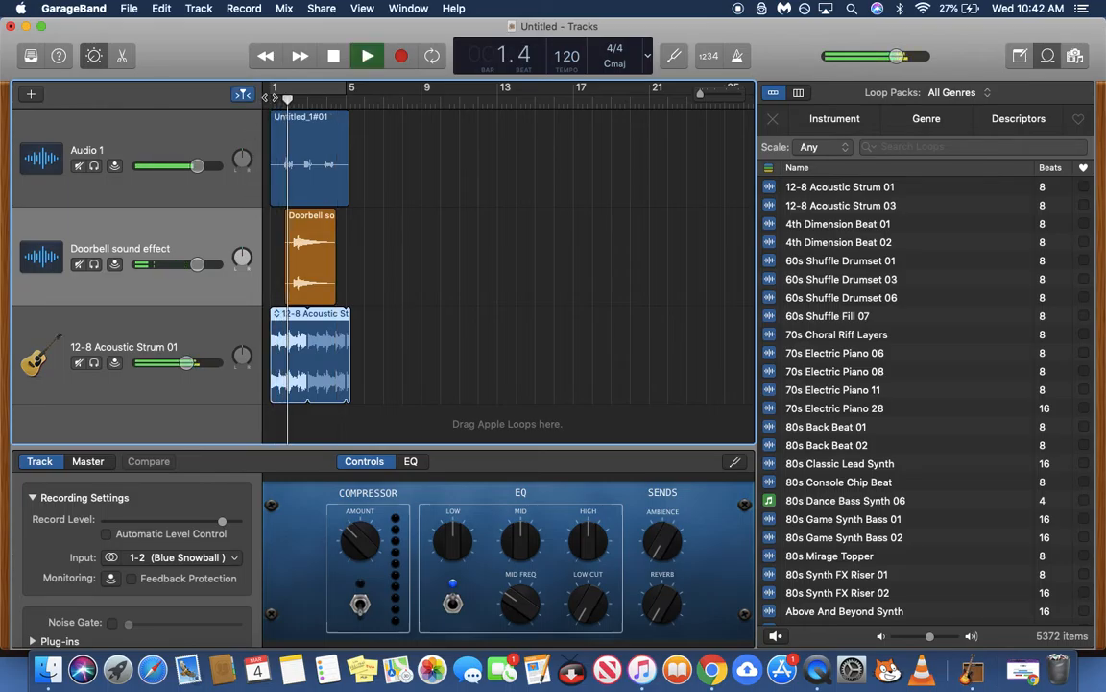
key("space")
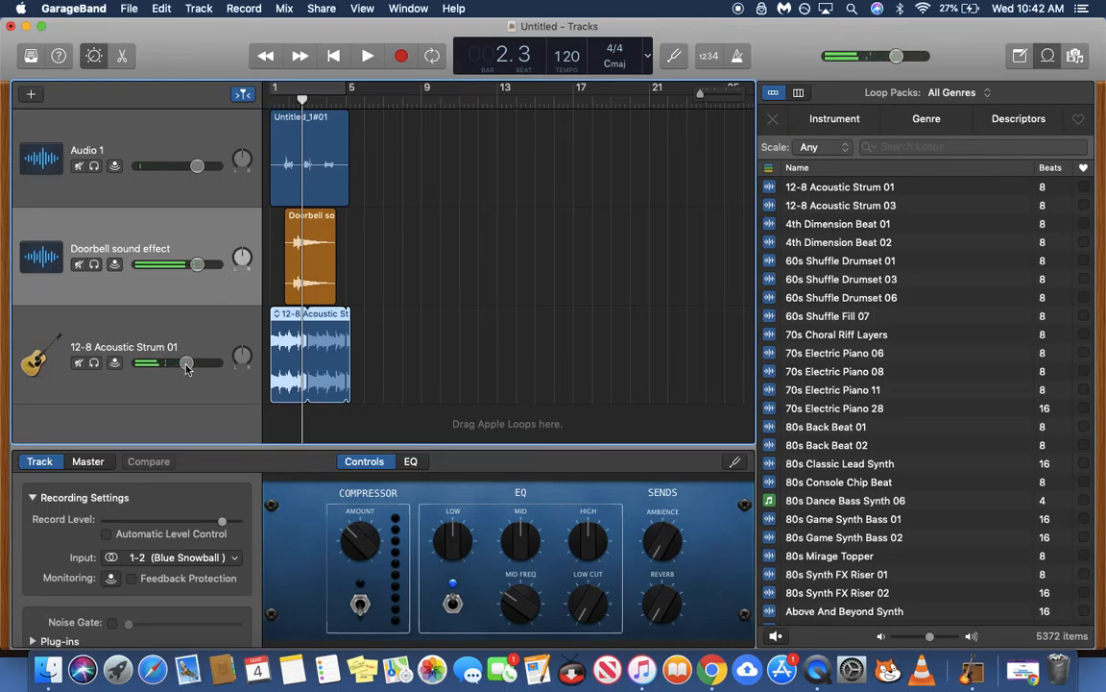
Step: Lower the acoustic strum track's volume well below the other tracks, fine-tuning it while playing the project from bar 1 to bar 6
left_click_drag(186, 363, 145, 363)
left_click(274, 92)
key("space")
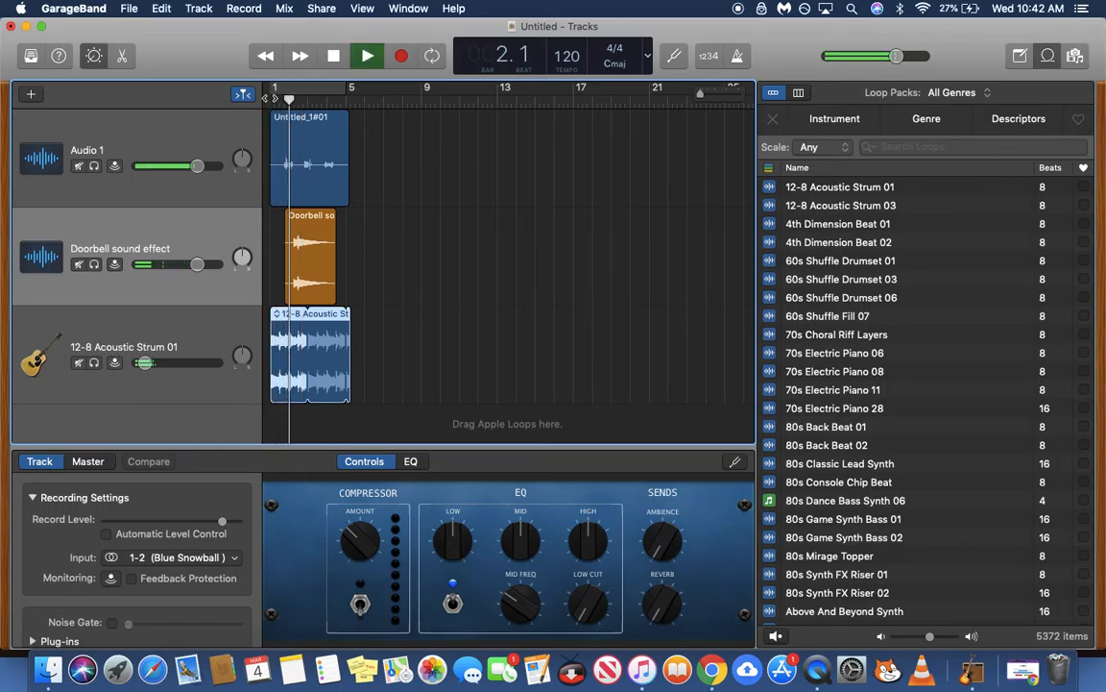
left_click_drag(145, 362, 154, 362)
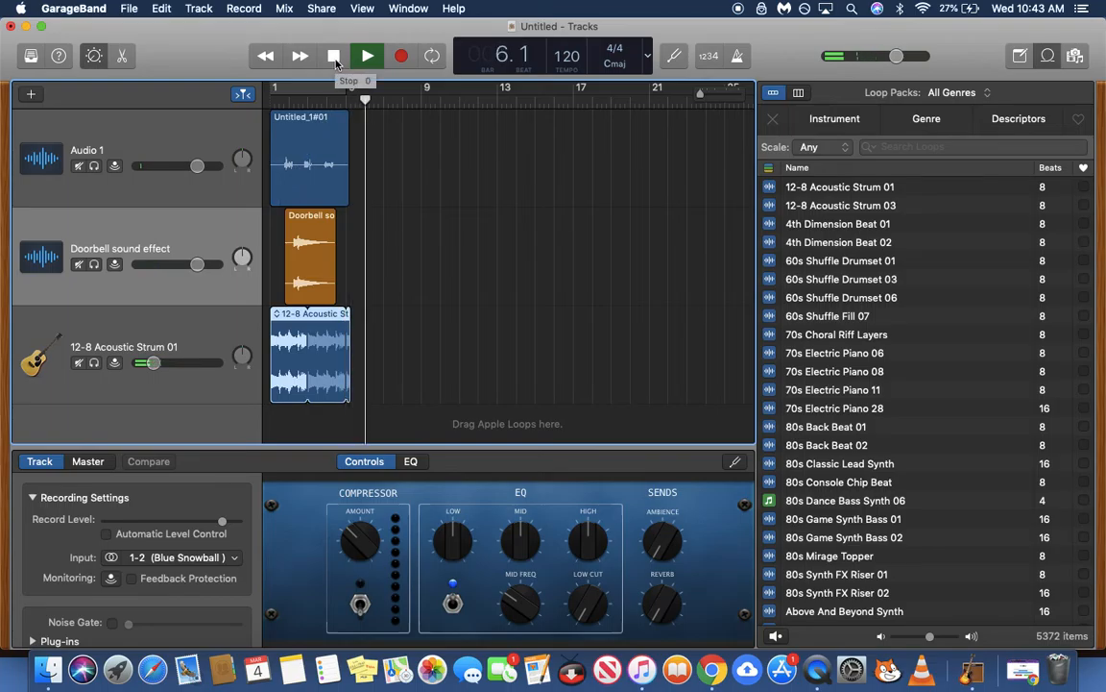
left_click(334, 57)
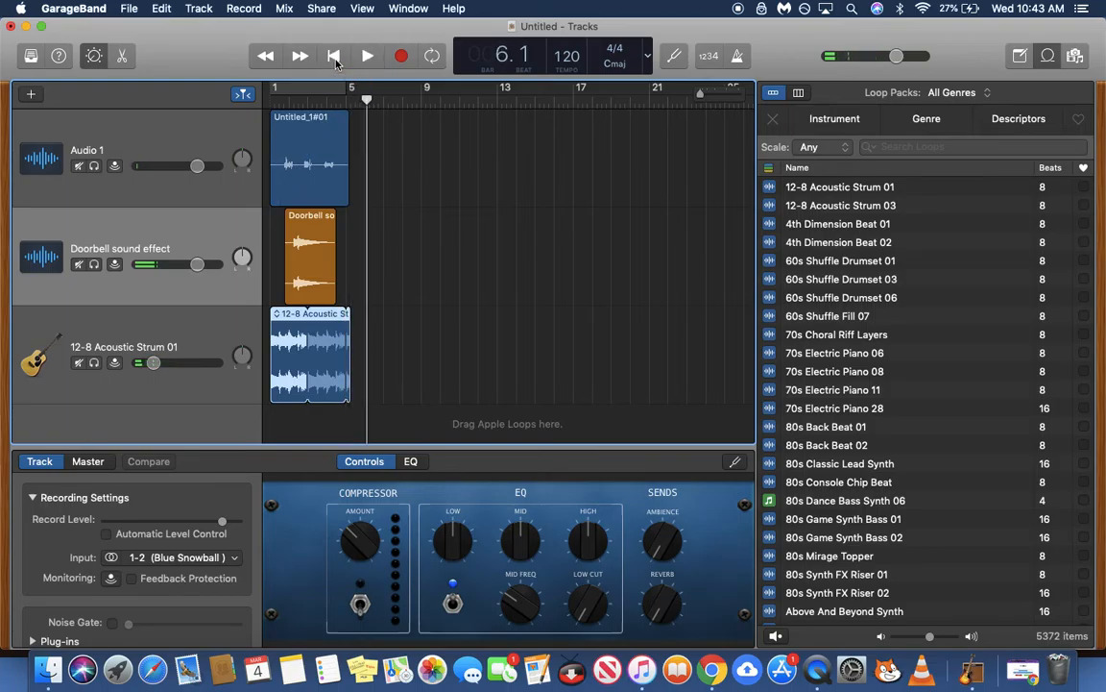
Step: Export the song to the Downloads folder as an MP3 named "Story 1" at Highest Quality (256 kBit/s)
left_click(317, 8)
left_click(356, 134)
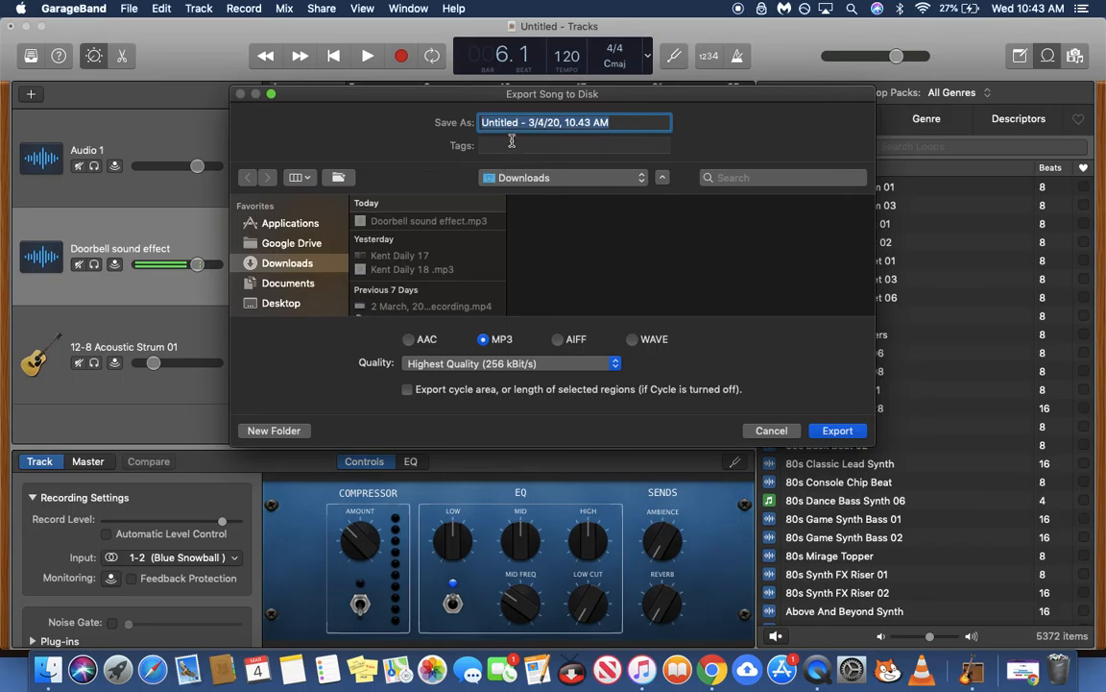
type("Story 1")
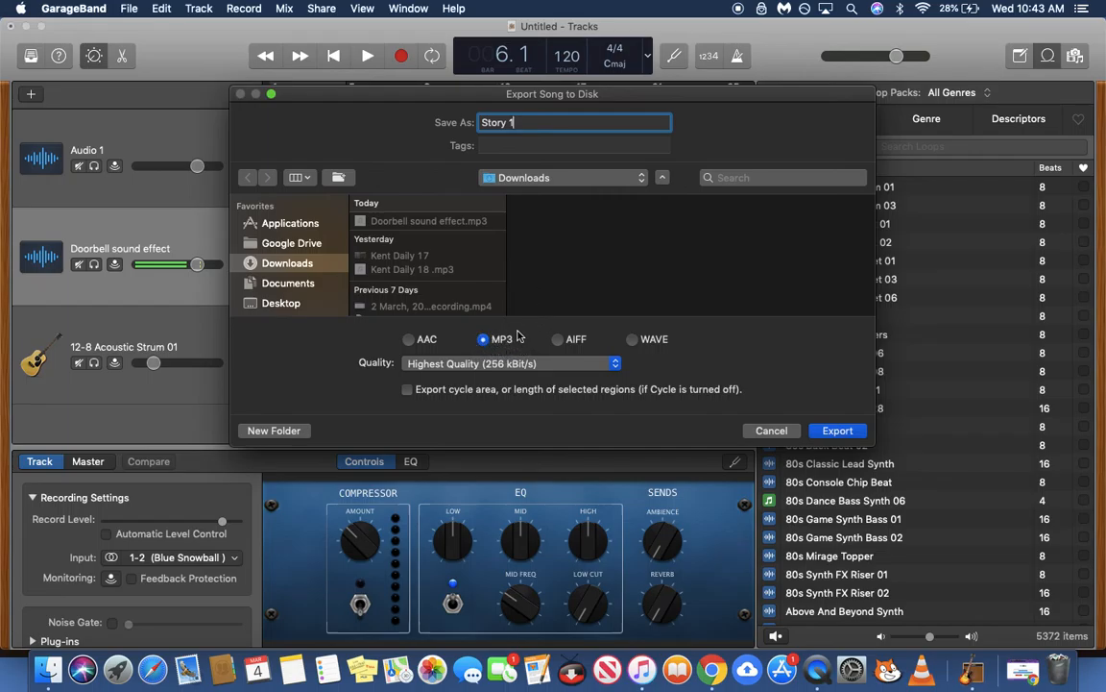
left_click(616, 365)
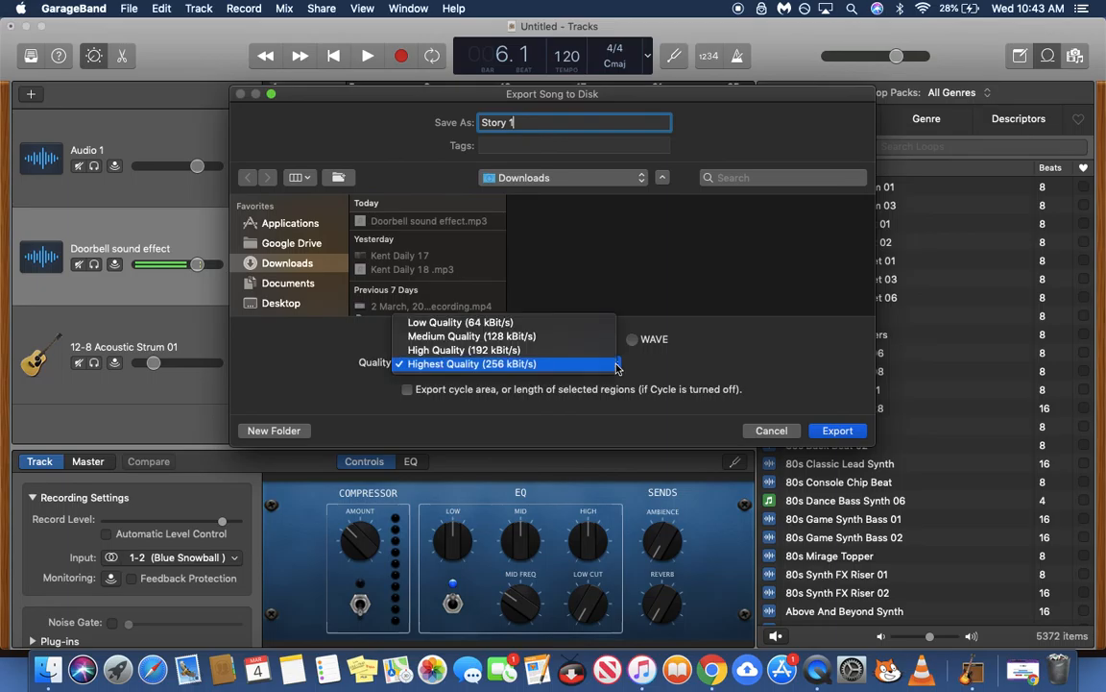
left_click(559, 364)
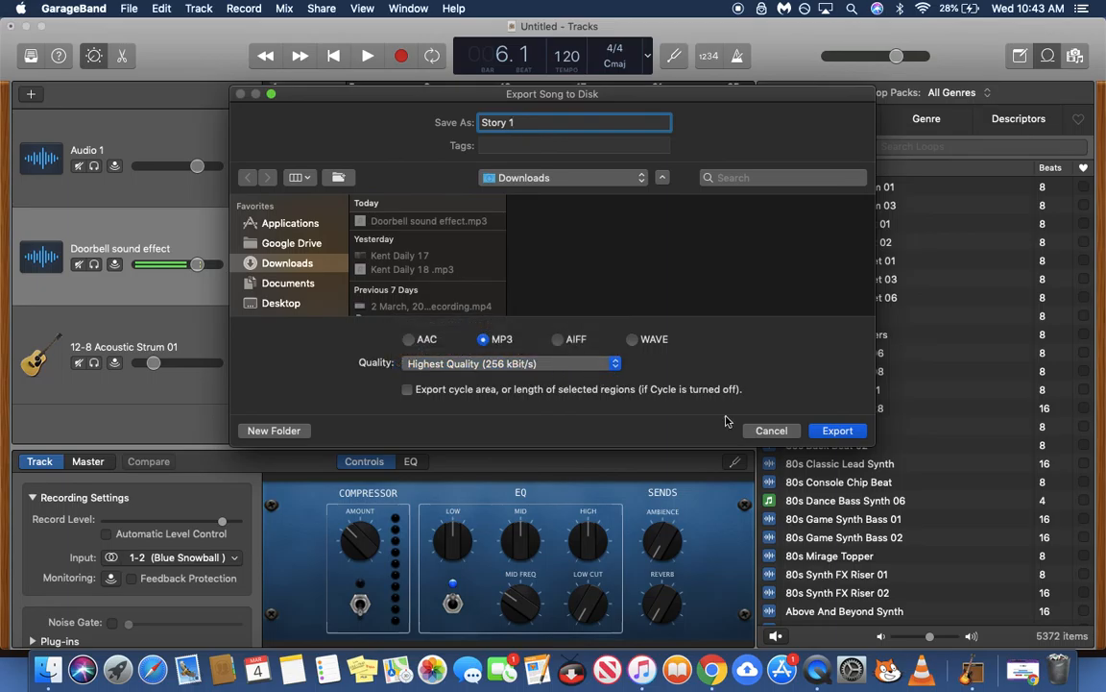
left_click(834, 431)
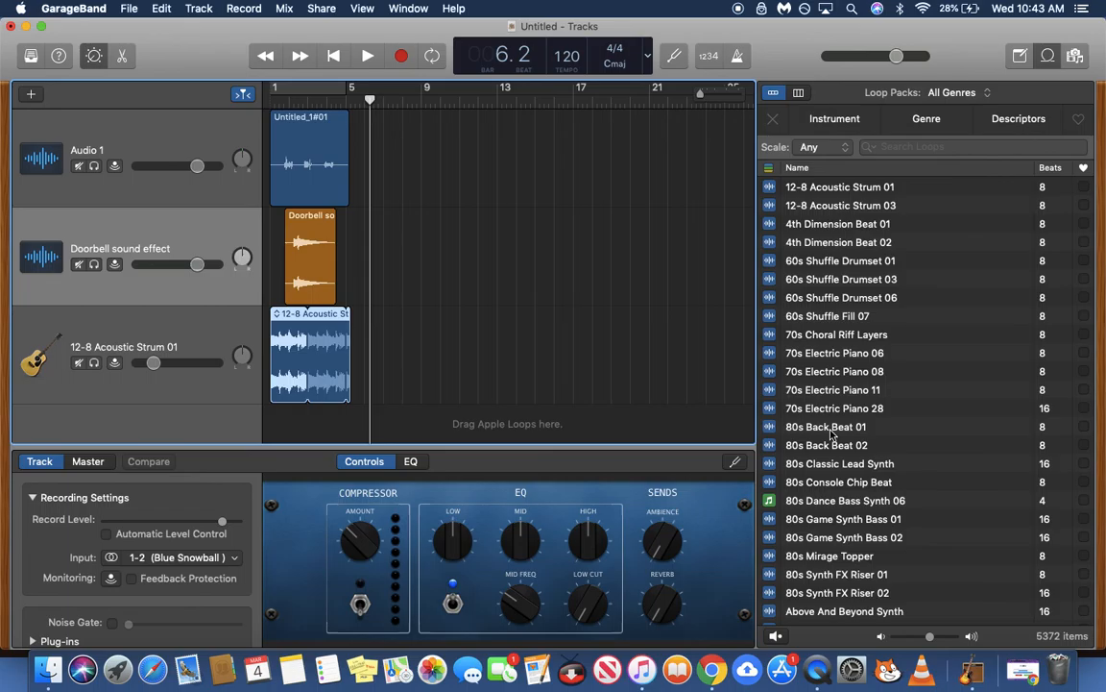